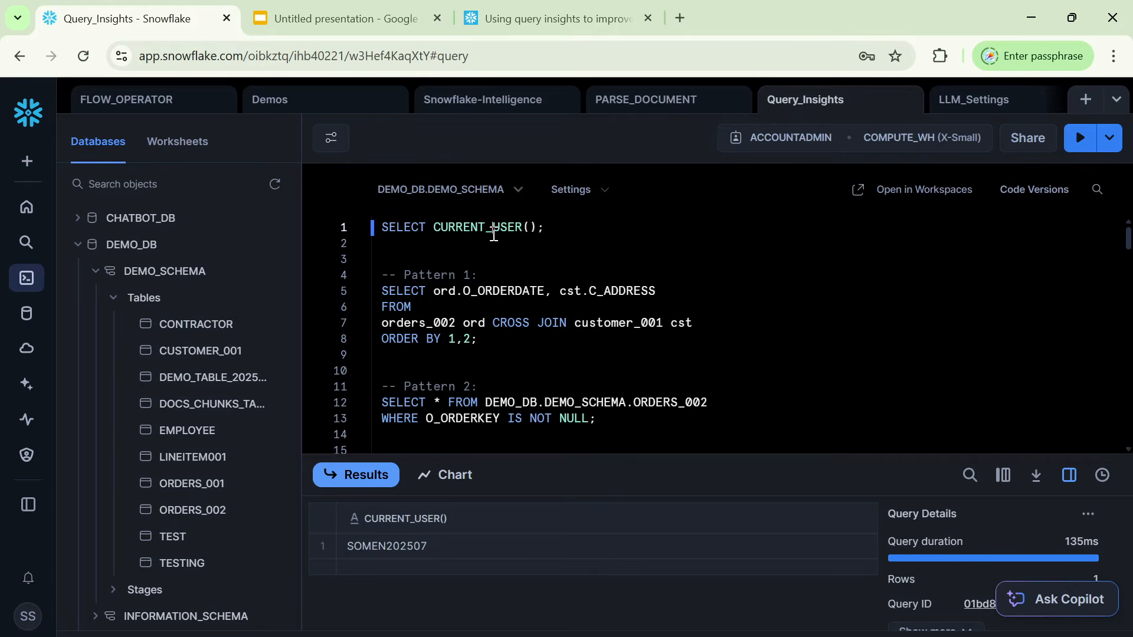
Run only the SELECT CURRENT_USER() statement in the Query_Insights worksheet.
{"action": "triple_click", "coordinate": [493, 228]}
{"action": "left_click", "coordinate": [1080, 152]}
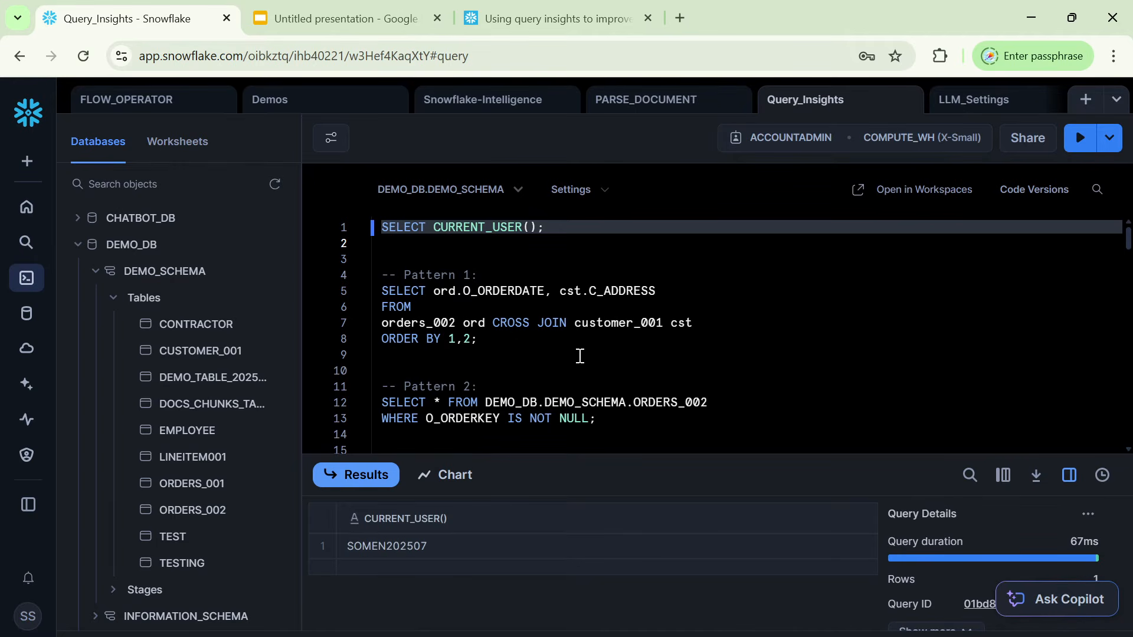
Check the row count and size of the ORDERS_002 and CUSTOMER_001 tables used in the Pattern 1 query.
{"action": "double_click", "coordinate": [436, 324]}
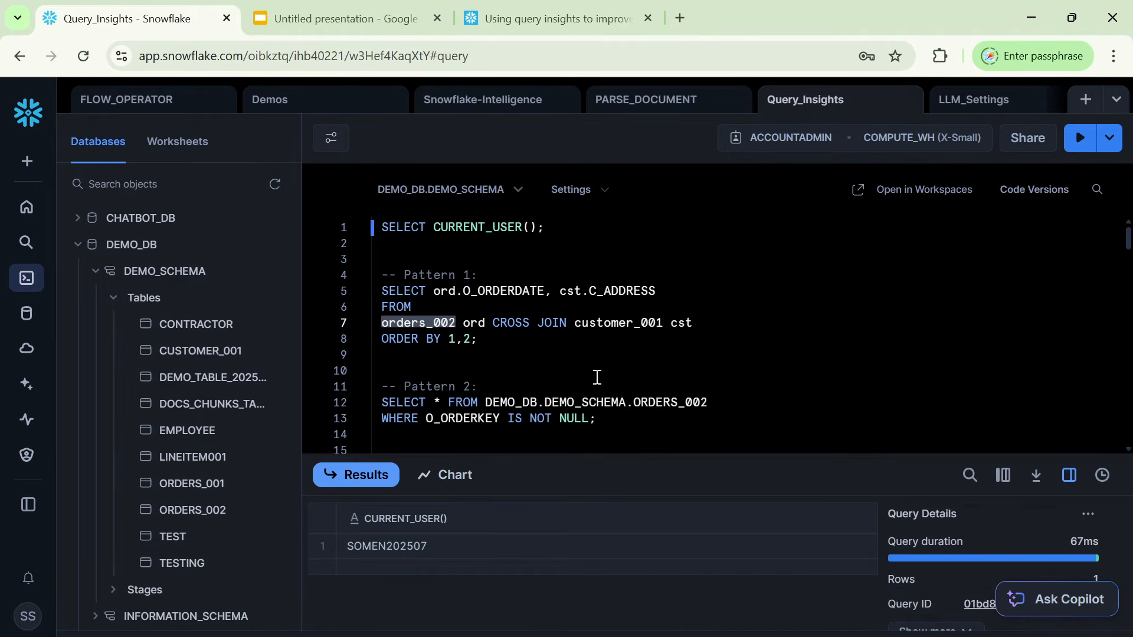
{"action": "mouse_move", "coordinate": [204, 519]}
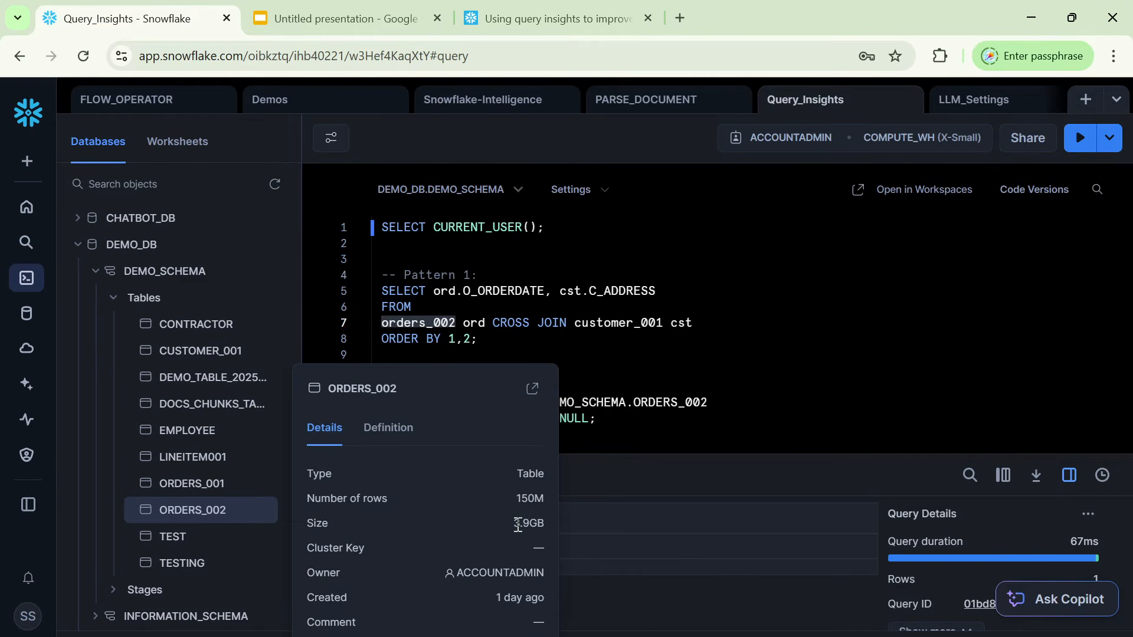
{"action": "left_click_drag", "start_coordinate": [514, 523], "coordinate": [538, 525]}
{"action": "double_click", "coordinate": [529, 497]}
{"action": "left_click", "coordinate": [731, 354]}
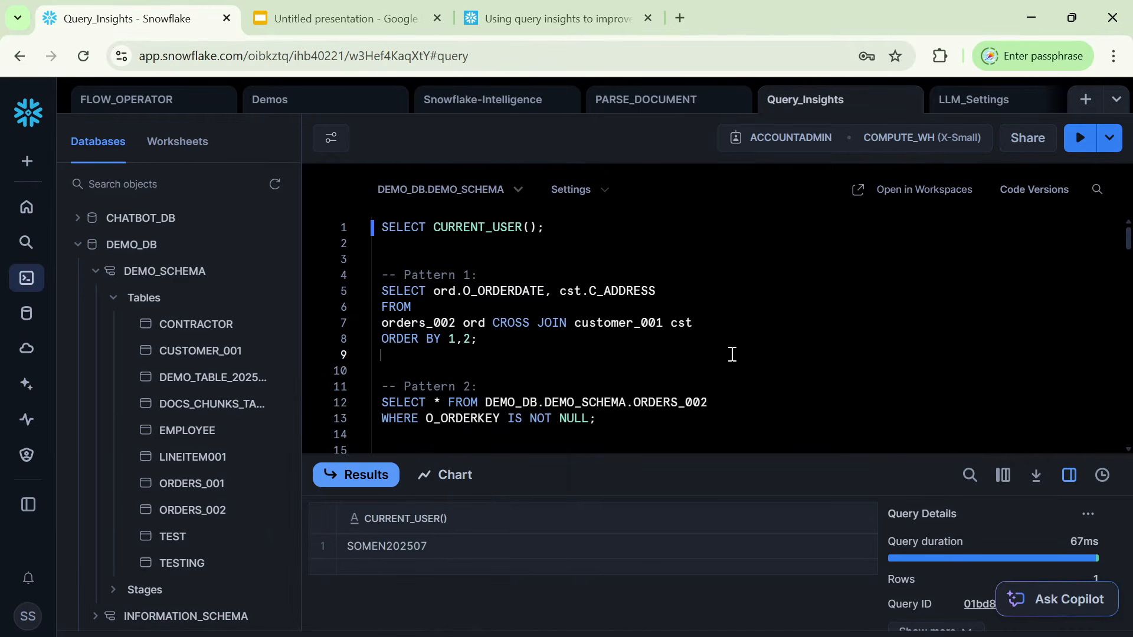
{"action": "double_click", "coordinate": [614, 325]}
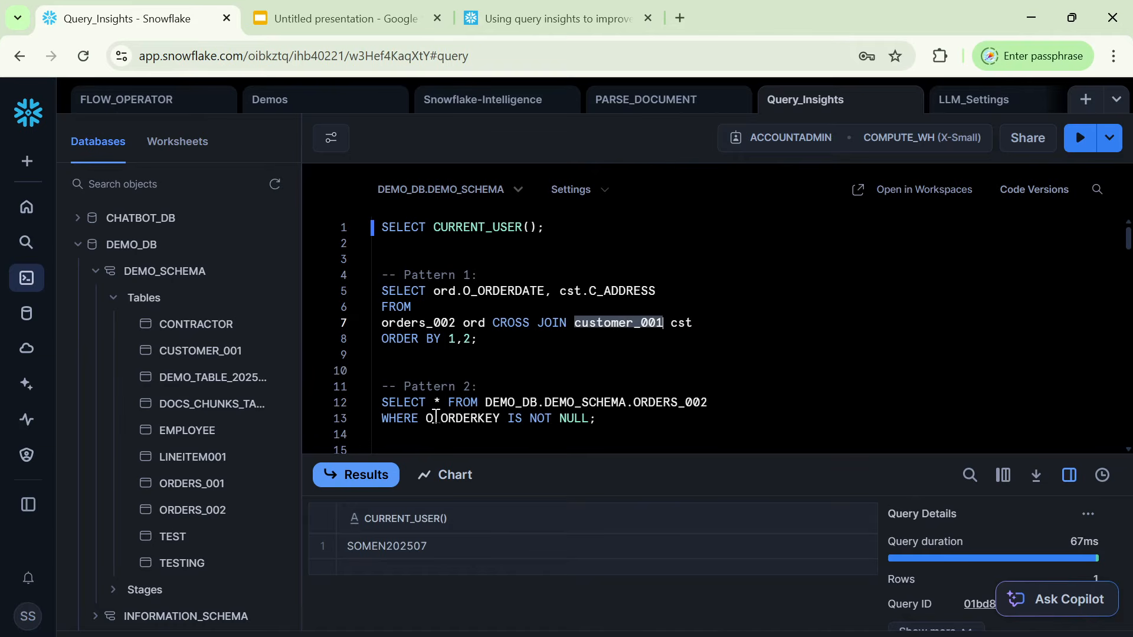
{"action": "mouse_move", "coordinate": [218, 352]}
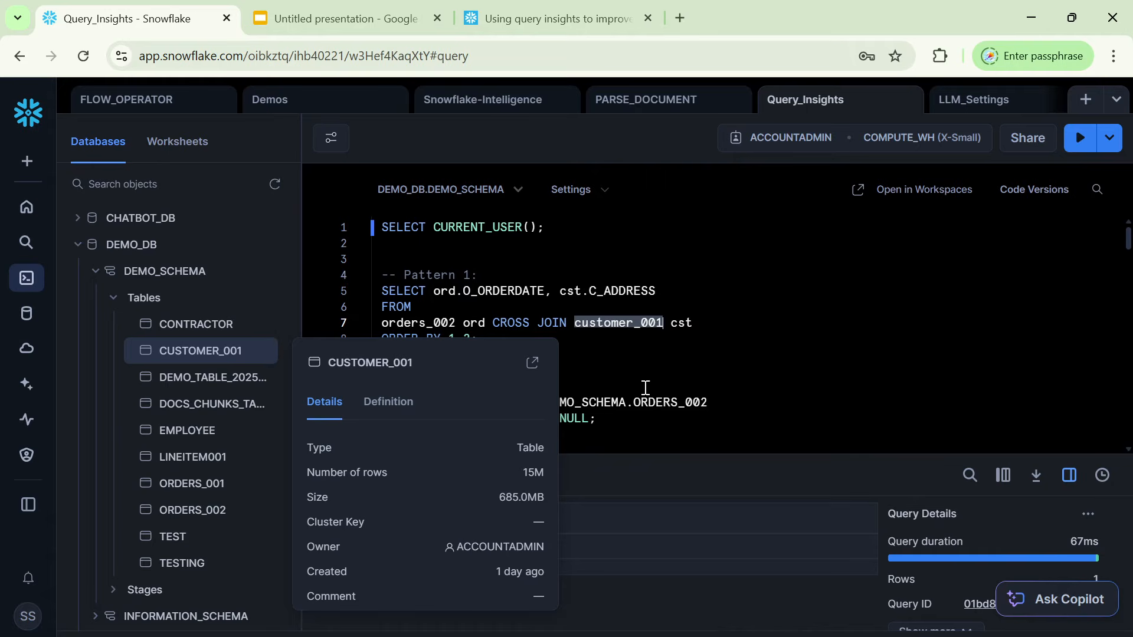
{"action": "left_click", "coordinate": [677, 356]}
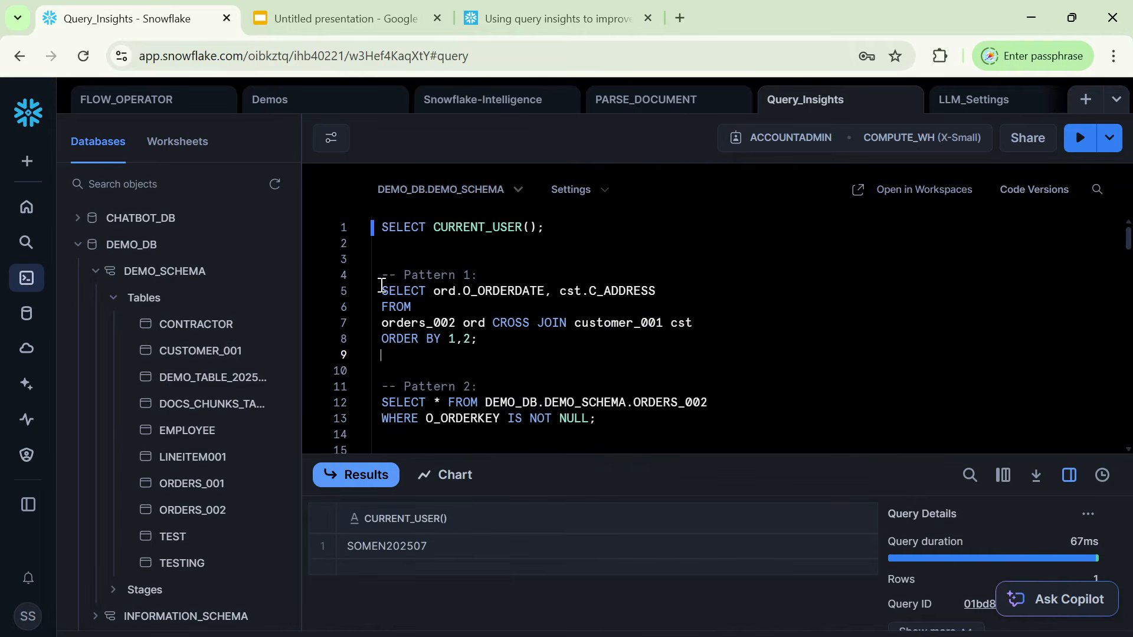
Run only the Pattern 1 query, the cross join of orders_002 and customer_001 ordered by 1,2.
{"action": "left_click_drag", "start_coordinate": [381, 287], "coordinate": [503, 346]}
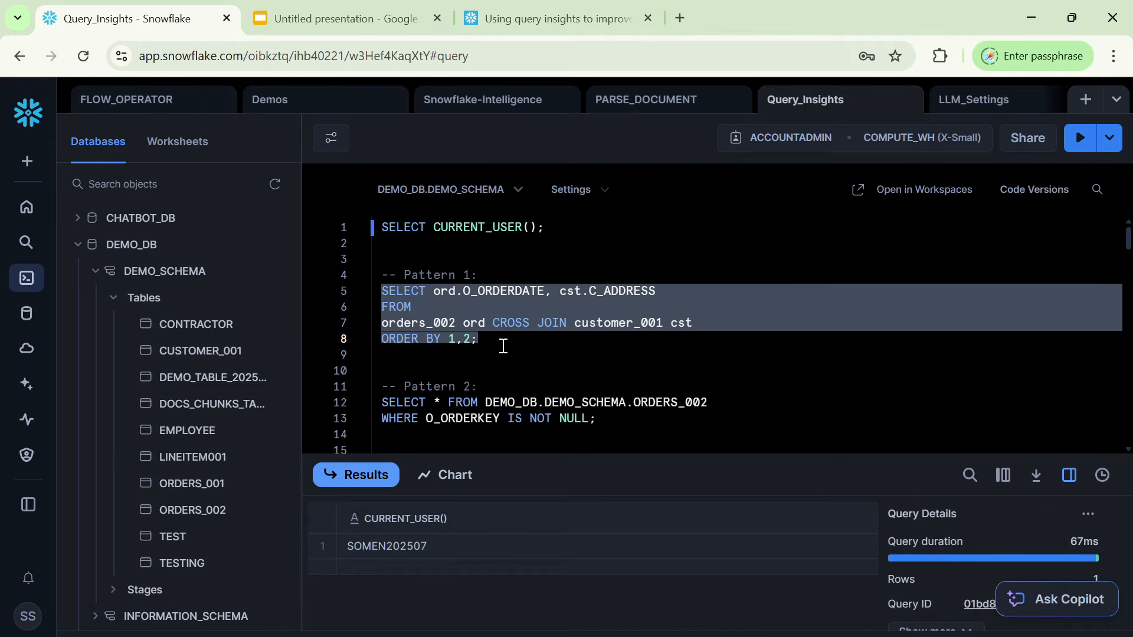
{"action": "left_click", "coordinate": [560, 343]}
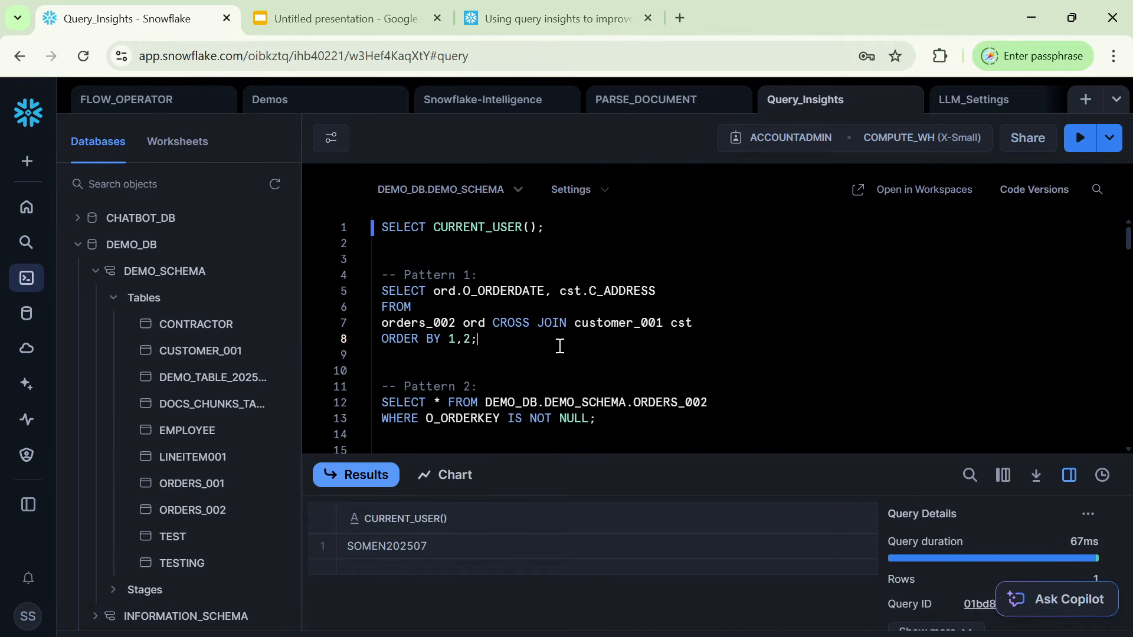
{"action": "left_click_drag", "start_coordinate": [494, 324], "coordinate": [569, 326]}
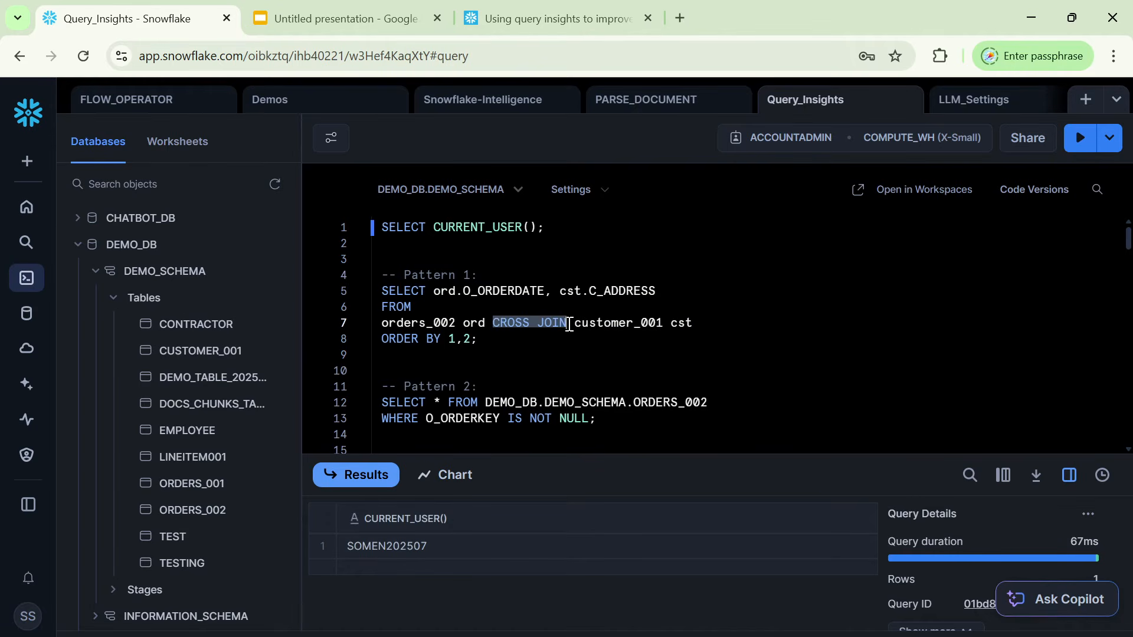
{"action": "left_click", "coordinate": [457, 348]}
{"action": "left_click", "coordinate": [712, 329]}
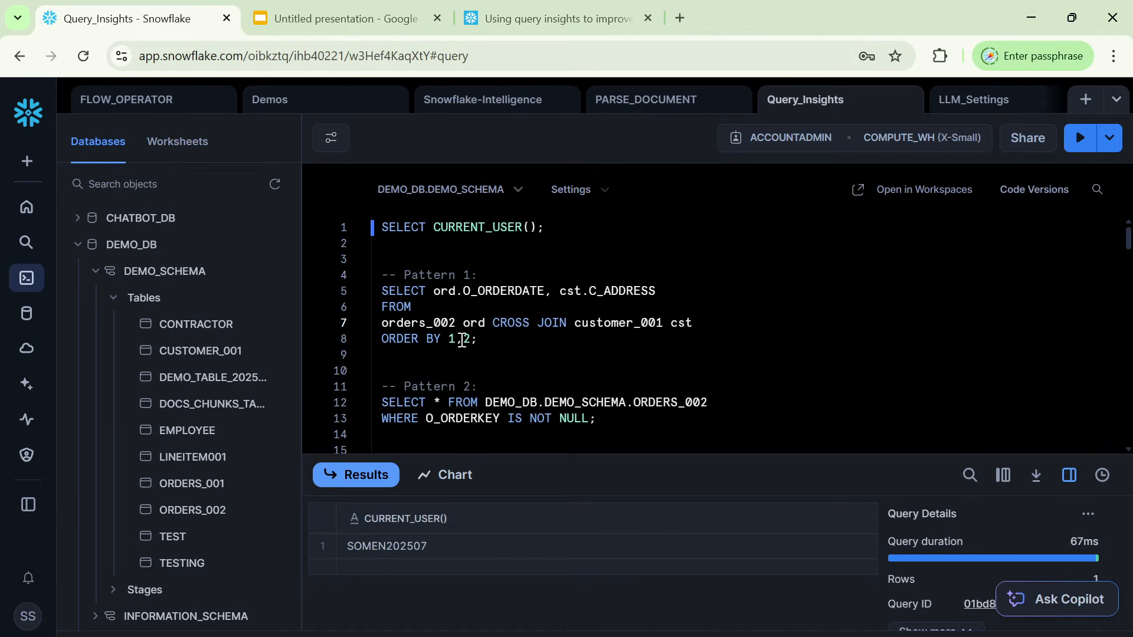
{"action": "left_click_drag", "start_coordinate": [516, 343], "coordinate": [374, 291]}
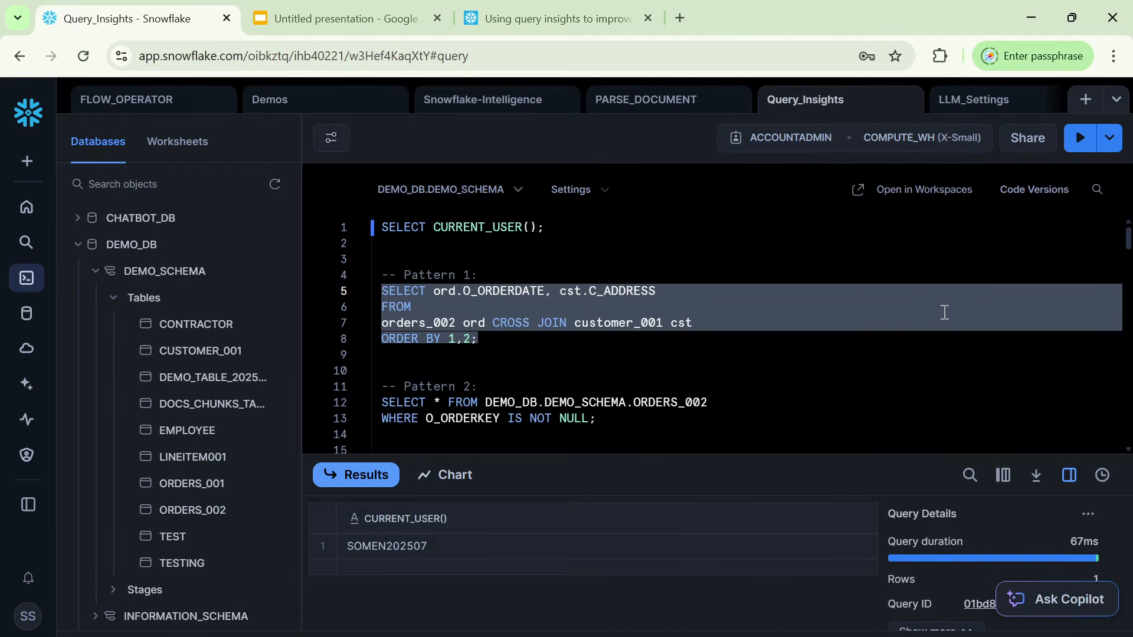
{"action": "left_click", "coordinate": [1082, 140]}
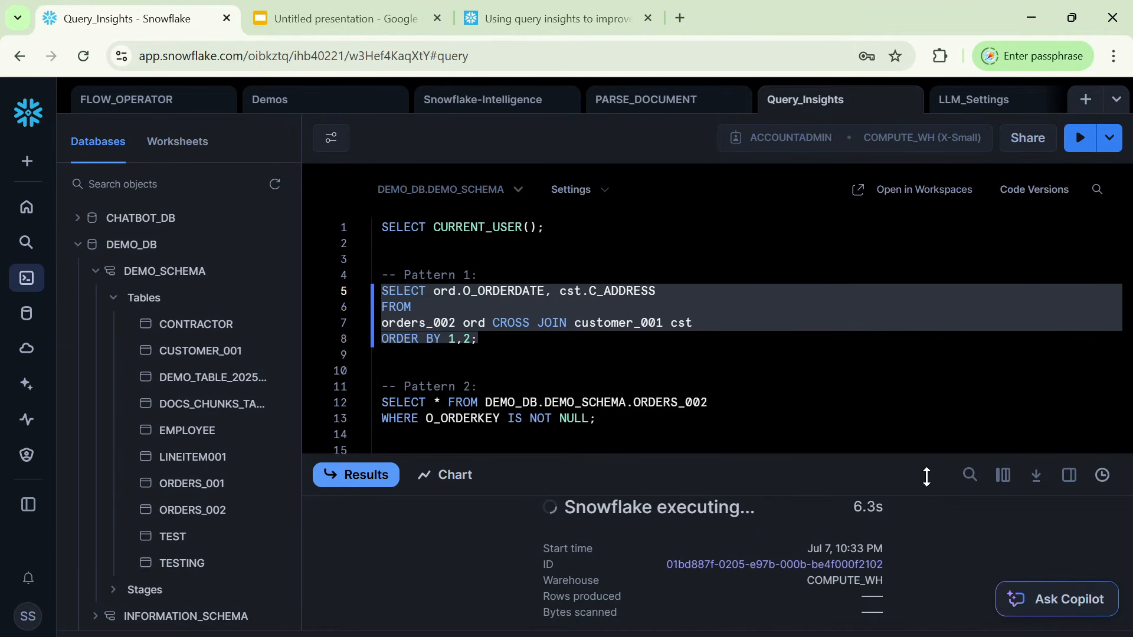
Enlarge the results area and cancel the running Pattern 1 query.
{"action": "key", "text": "ctrl+minus"}
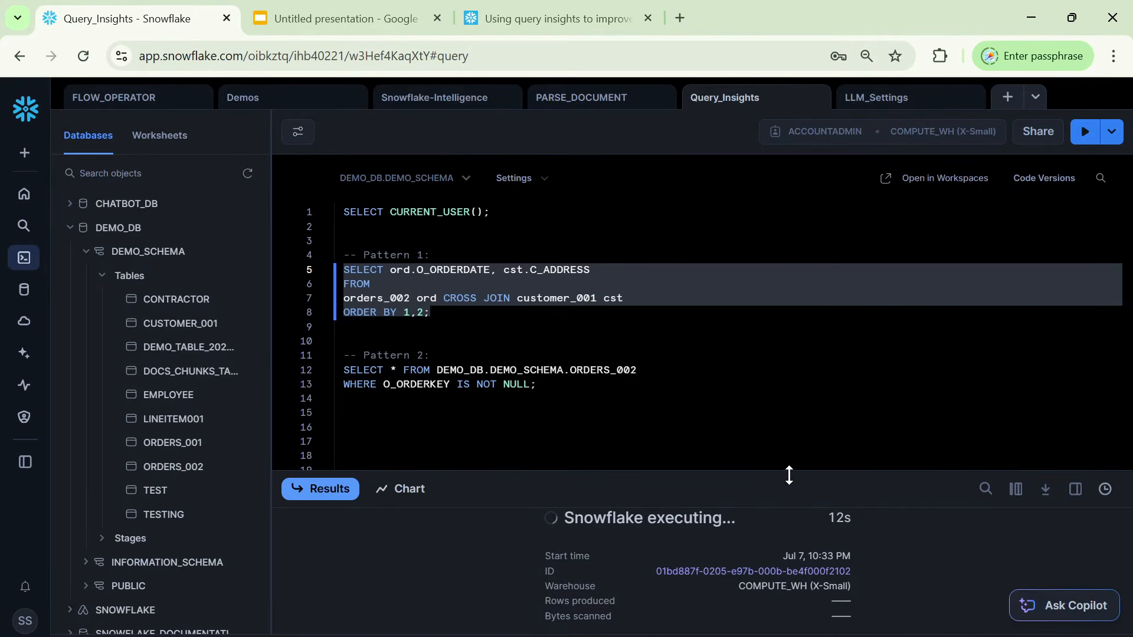
{"action": "left_click_drag", "start_coordinate": [788, 475], "coordinate": [790, 406]}
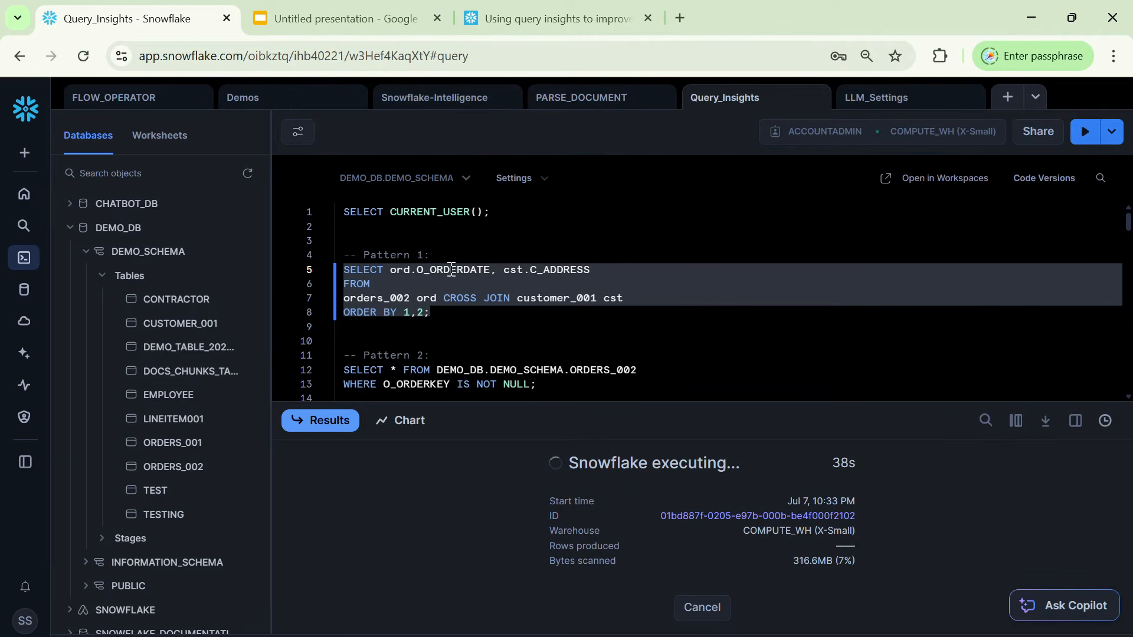
{"action": "left_click", "coordinate": [702, 608]}
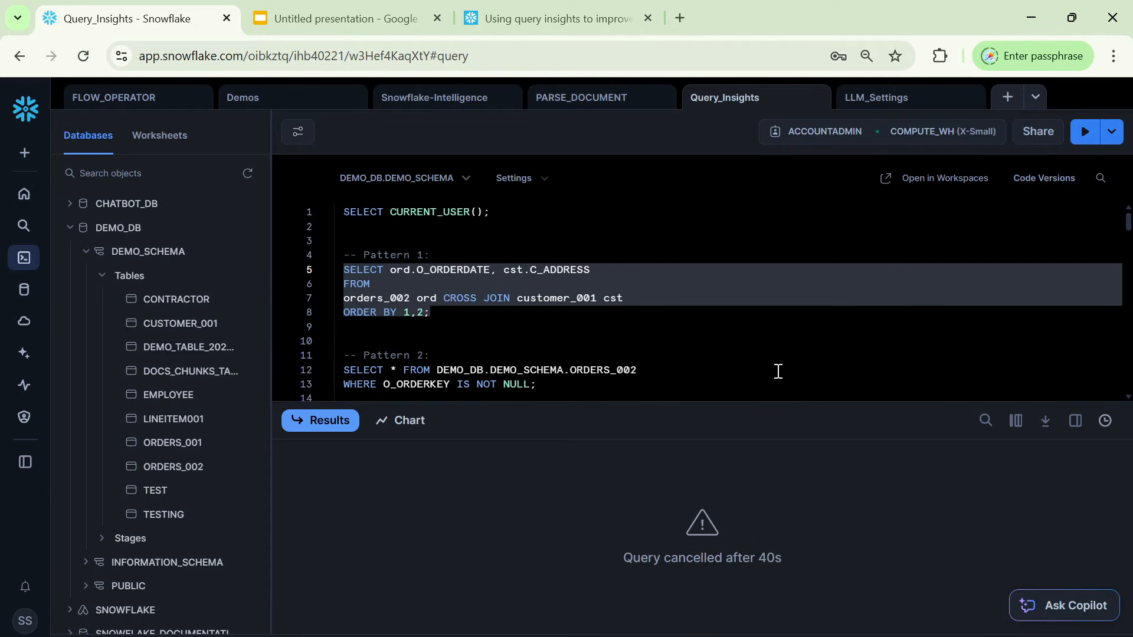
Check the row count and size of the ORDERS_002 table referenced in the Pattern 2 query.
{"action": "scroll", "coordinate": [778, 371], "scroll_direction": "down", "scroll_amount": 2}
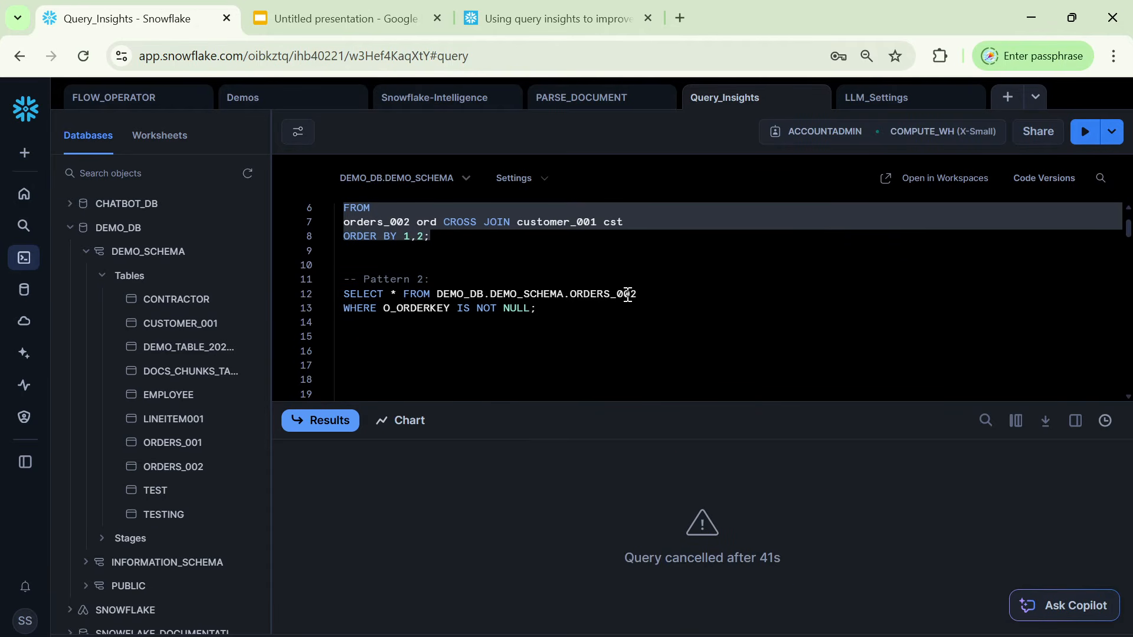
{"action": "double_click", "coordinate": [608, 295]}
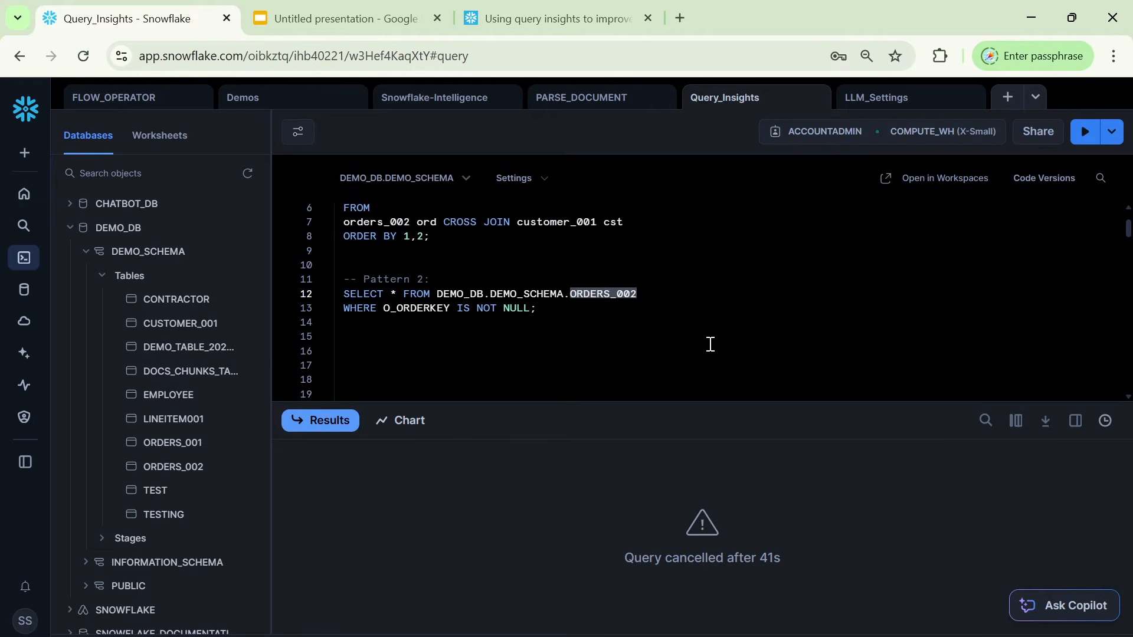
{"action": "mouse_move", "coordinate": [167, 474]}
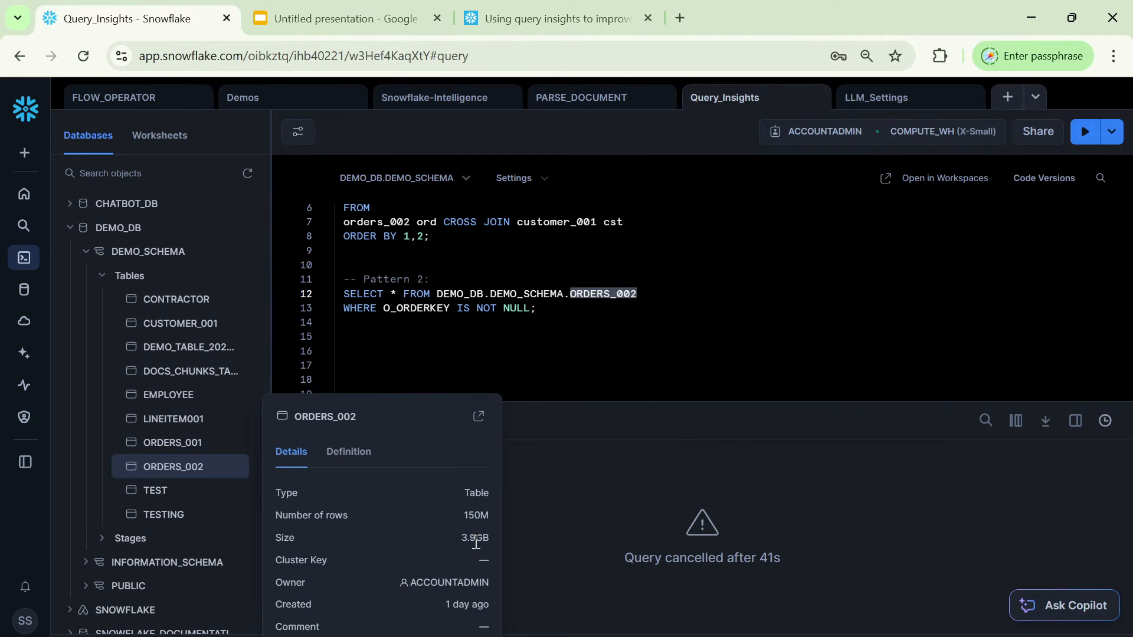
{"action": "left_click", "coordinate": [611, 323]}
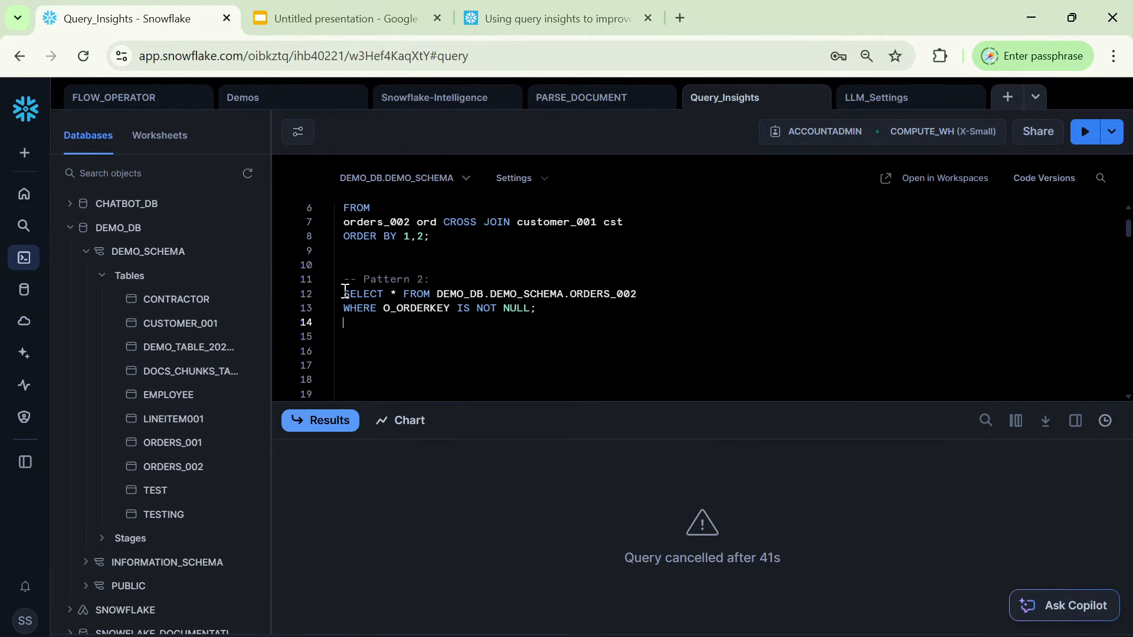
Run only the Pattern 2 query, selecting everything from ORDERS_002 where O_ORDERKEY is not null.
{"action": "left_click_drag", "start_coordinate": [345, 294], "coordinate": [648, 297]}
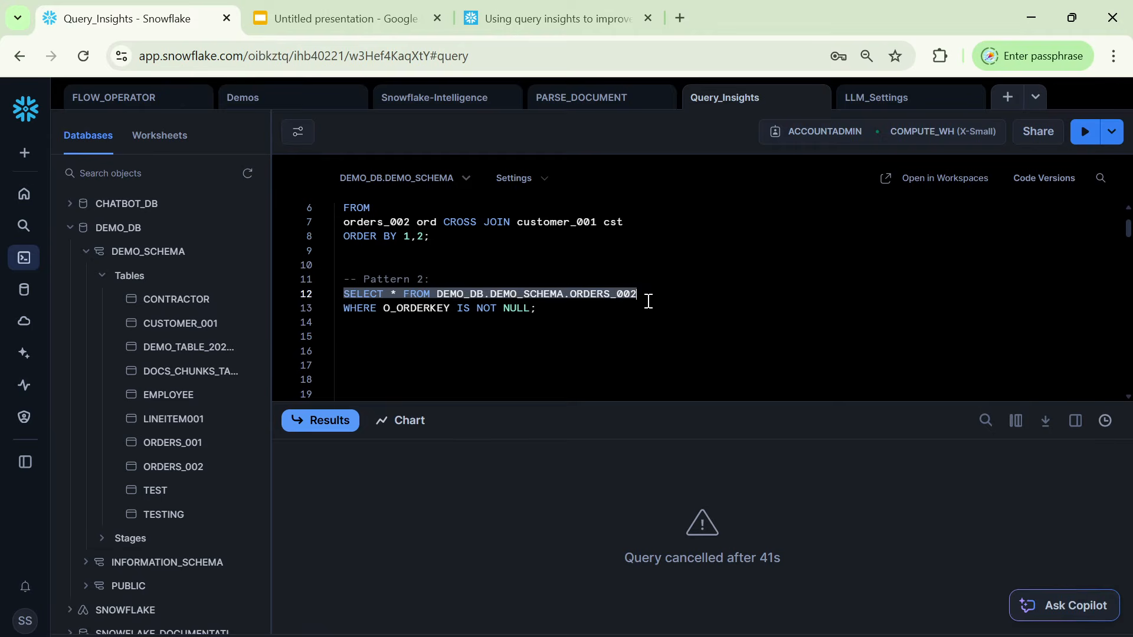
{"action": "left_click", "coordinate": [563, 340]}
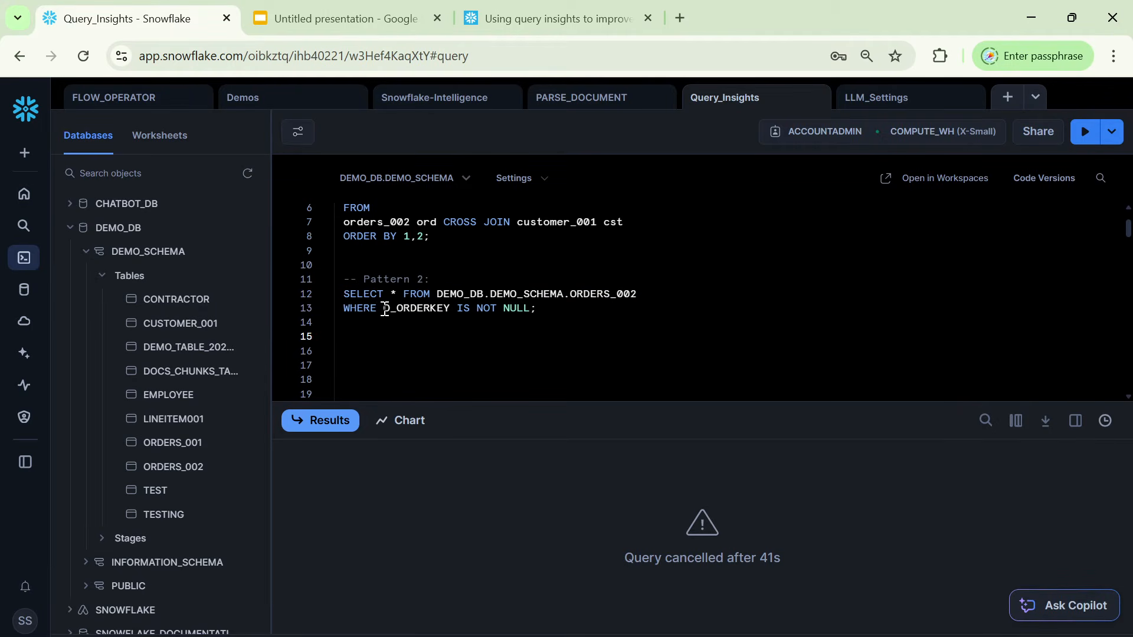
{"action": "double_click", "coordinate": [443, 308]}
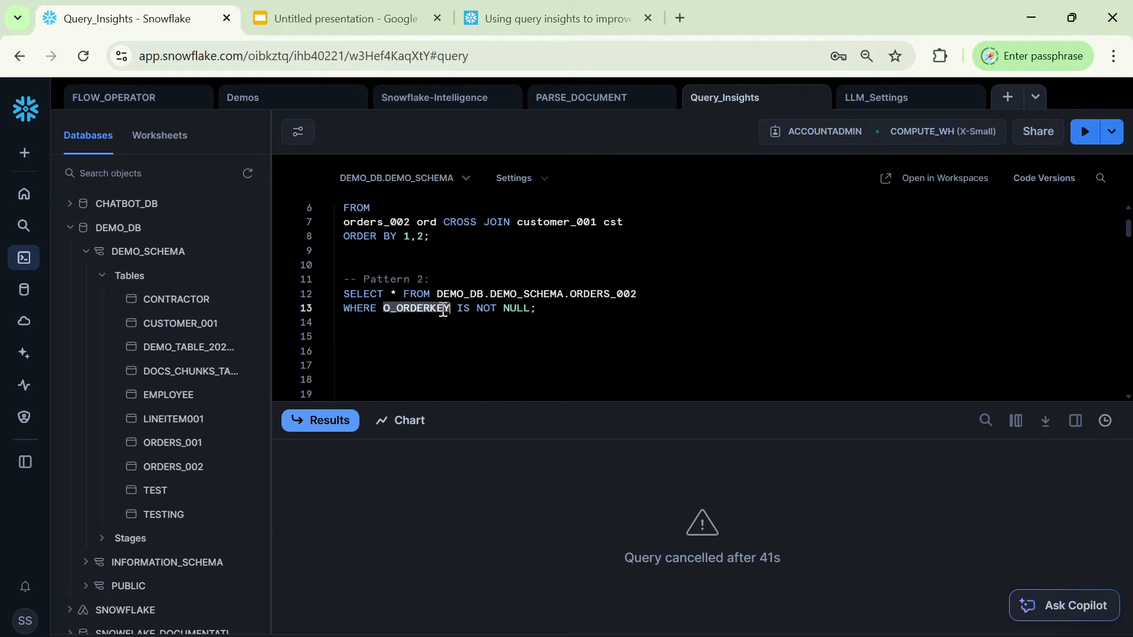
{"action": "left_click", "coordinate": [552, 315]}
{"action": "left_click_drag", "start_coordinate": [552, 315], "coordinate": [336, 300]}
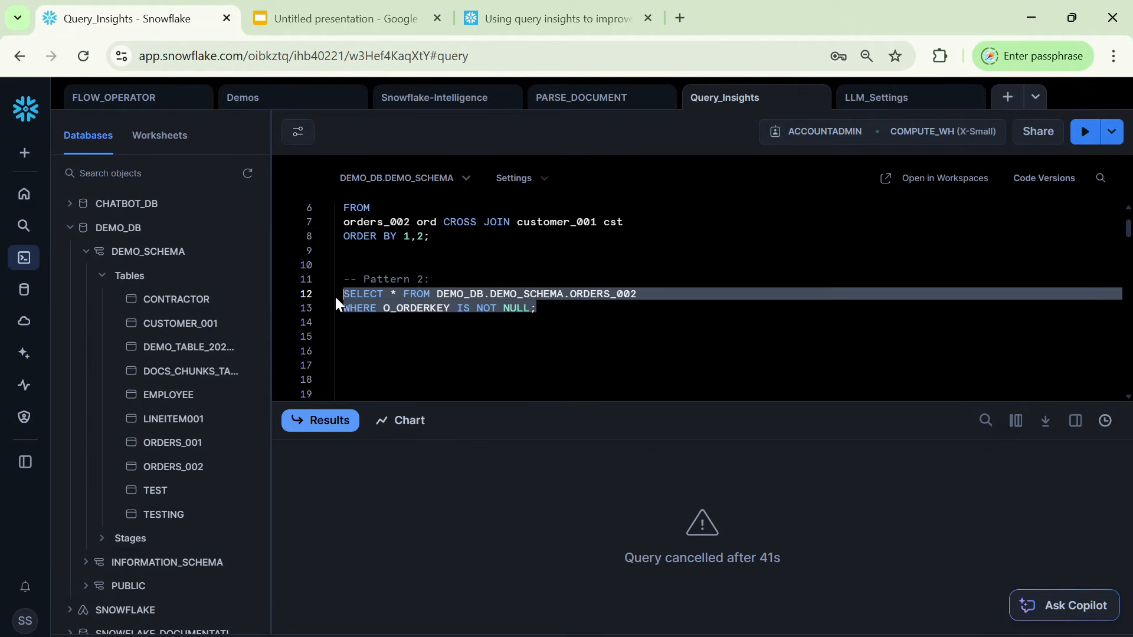
{"action": "left_click", "coordinate": [1084, 133]}
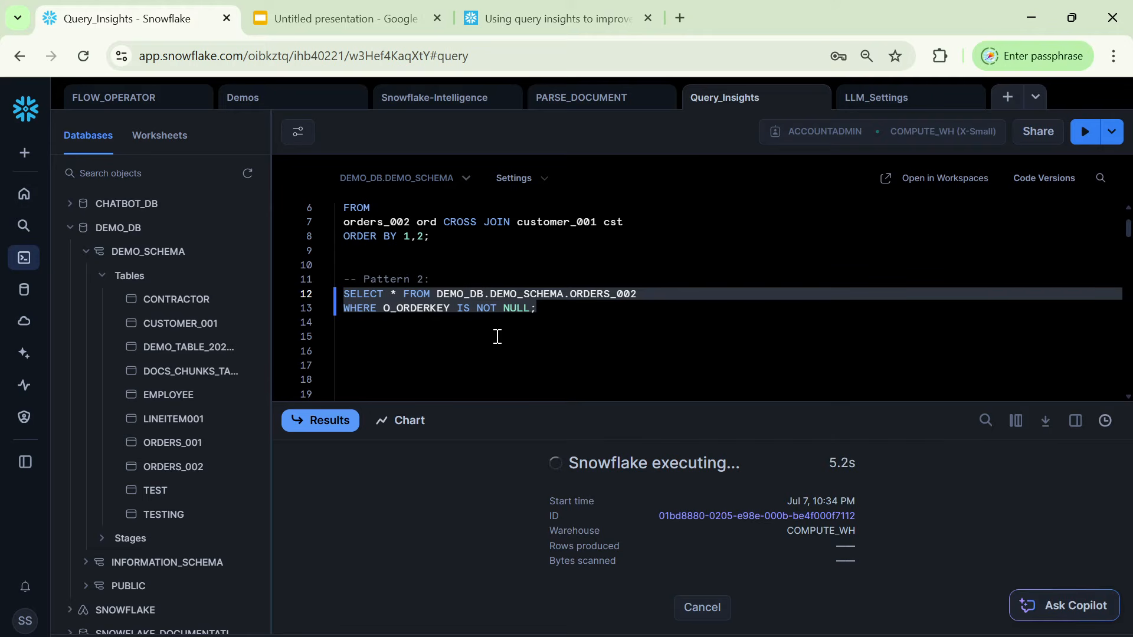
Review the table and the O_ORDERKEY filter in the executing Pattern 2 query, and cancel its execution.
{"action": "double_click", "coordinate": [607, 294]}
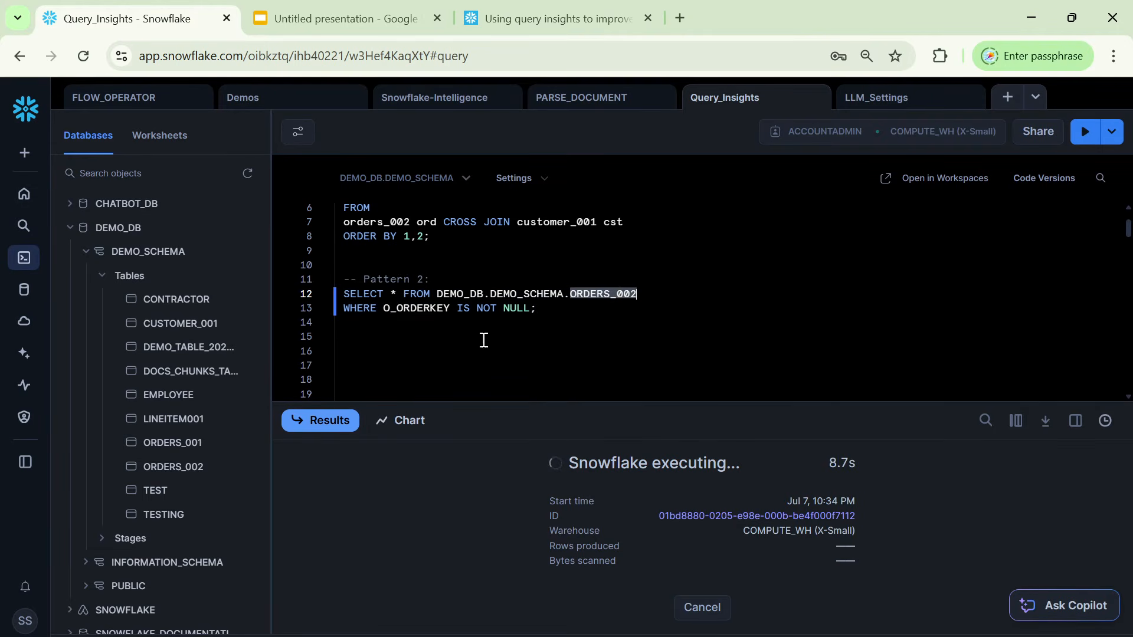
{"action": "double_click", "coordinate": [424, 309]}
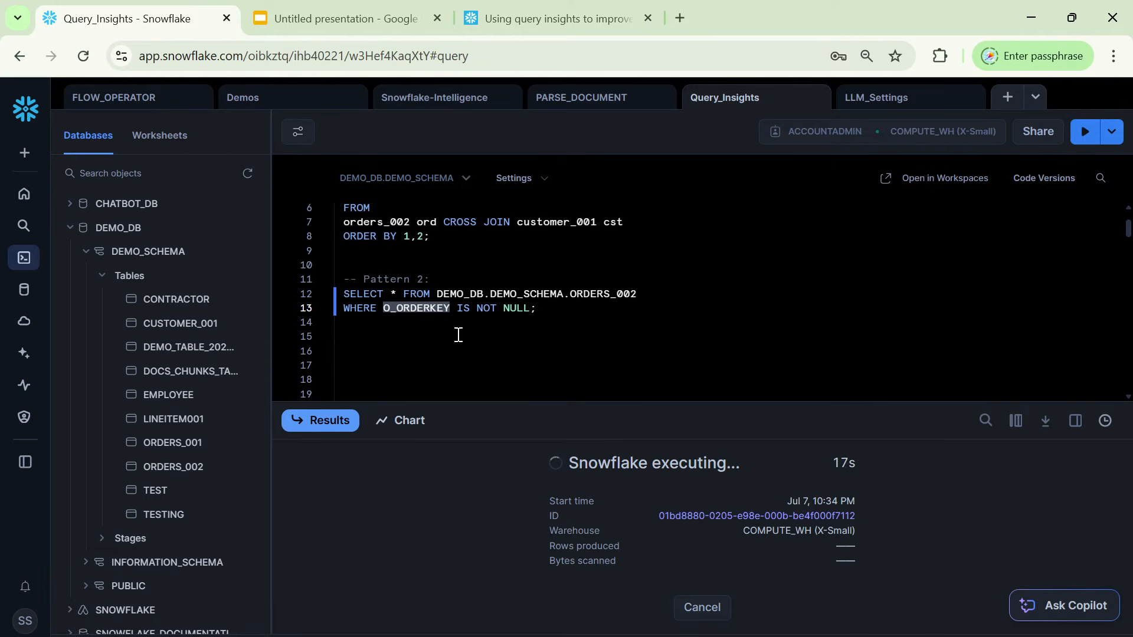
{"action": "left_click", "coordinate": [533, 316]}
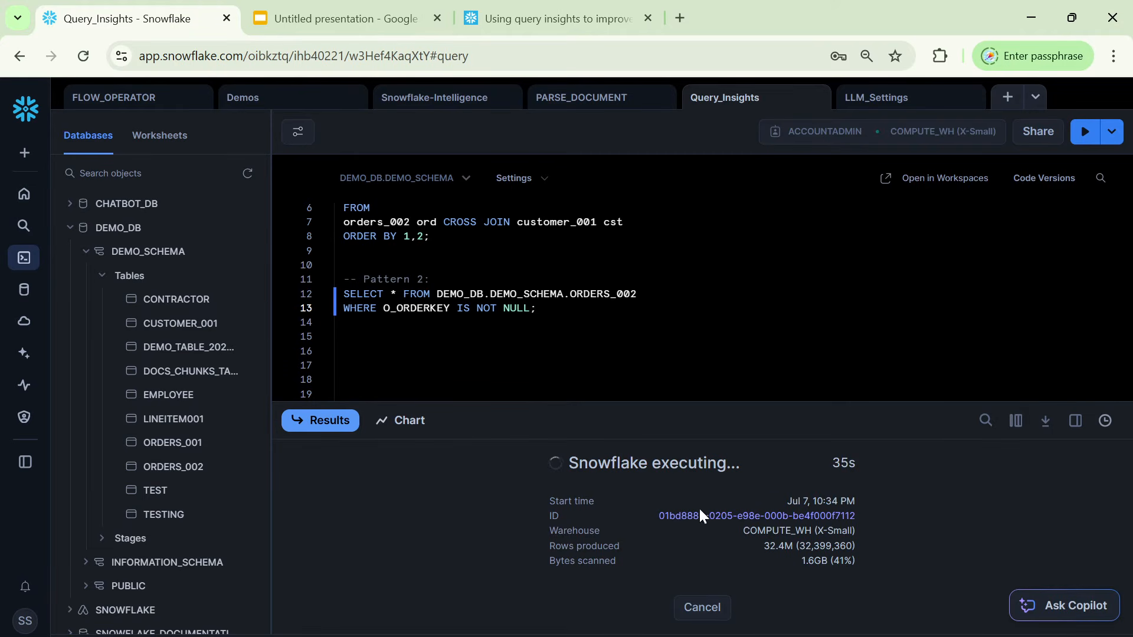
{"action": "left_click", "coordinate": [700, 616]}
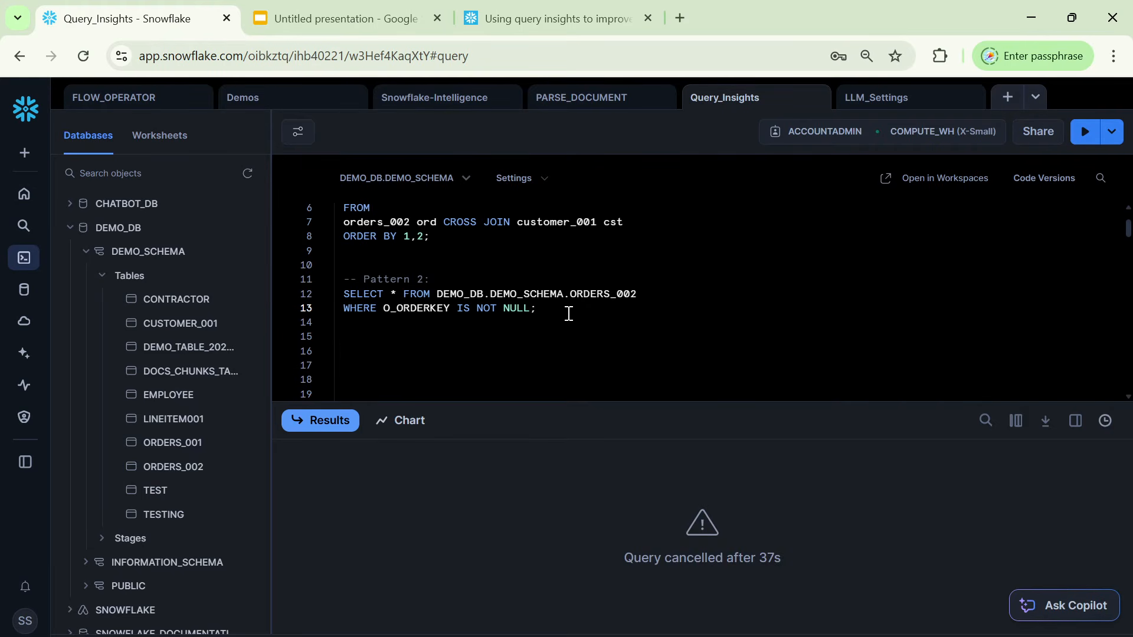
Search the database objects for QUERY_INSIGHTS, the view queried on line 21, to locate it under SNOWFLAKE.ACCOUNT_USAGE.
{"action": "scroll", "coordinate": [565, 310], "scroll_direction": "up", "scroll_amount": 2}
{"action": "scroll", "coordinate": [569, 313], "scroll_direction": "down", "scroll_amount": 2}
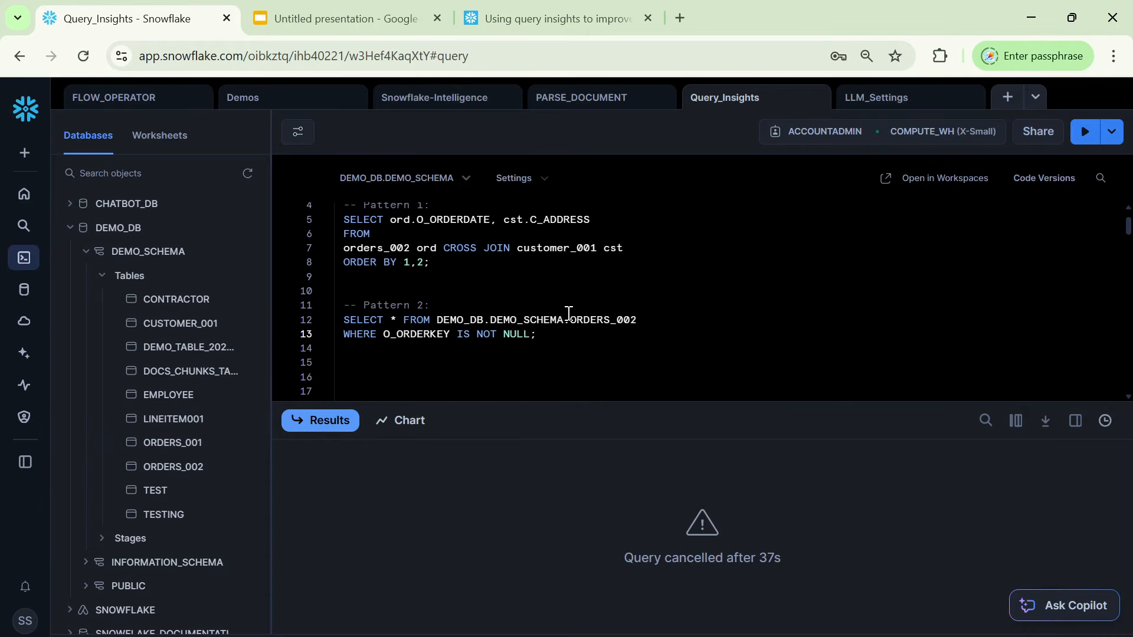
{"action": "scroll", "coordinate": [569, 313], "scroll_direction": "up", "scroll_amount": 2}
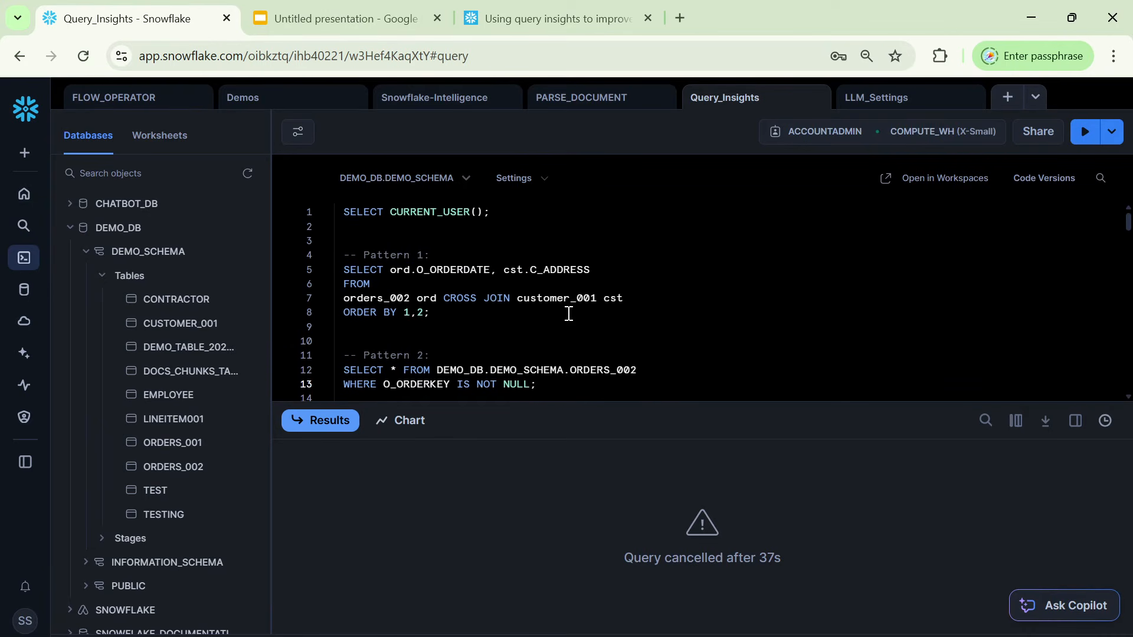
{"action": "scroll", "coordinate": [569, 313], "scroll_direction": "down", "scroll_amount": 4}
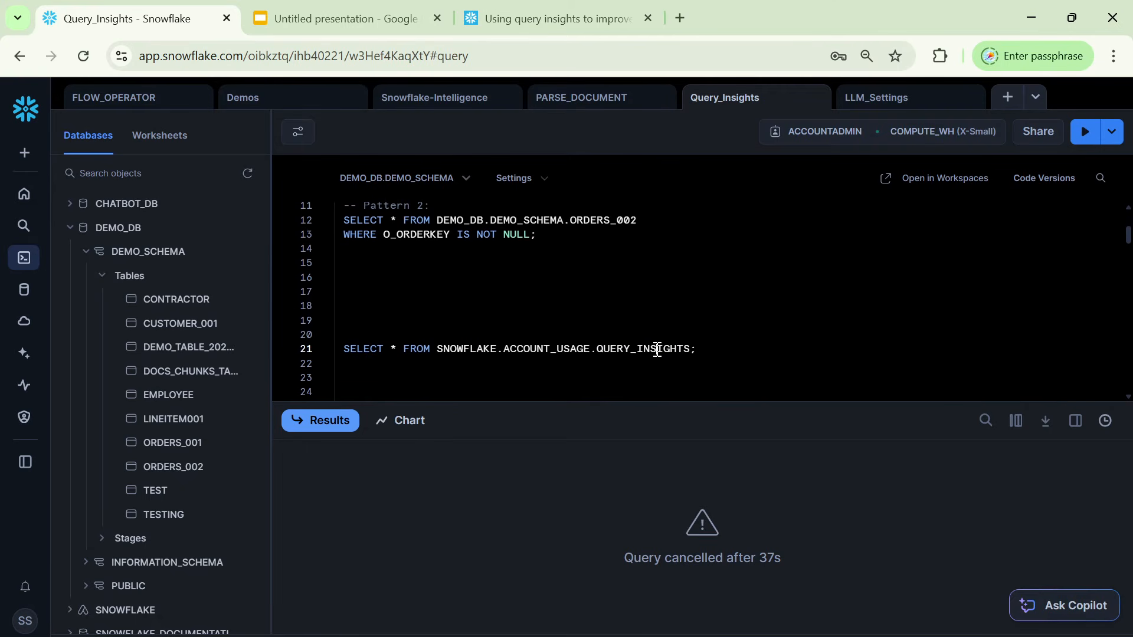
{"action": "double_click", "coordinate": [656, 349]}
{"action": "key", "text": "ctrl+c"}
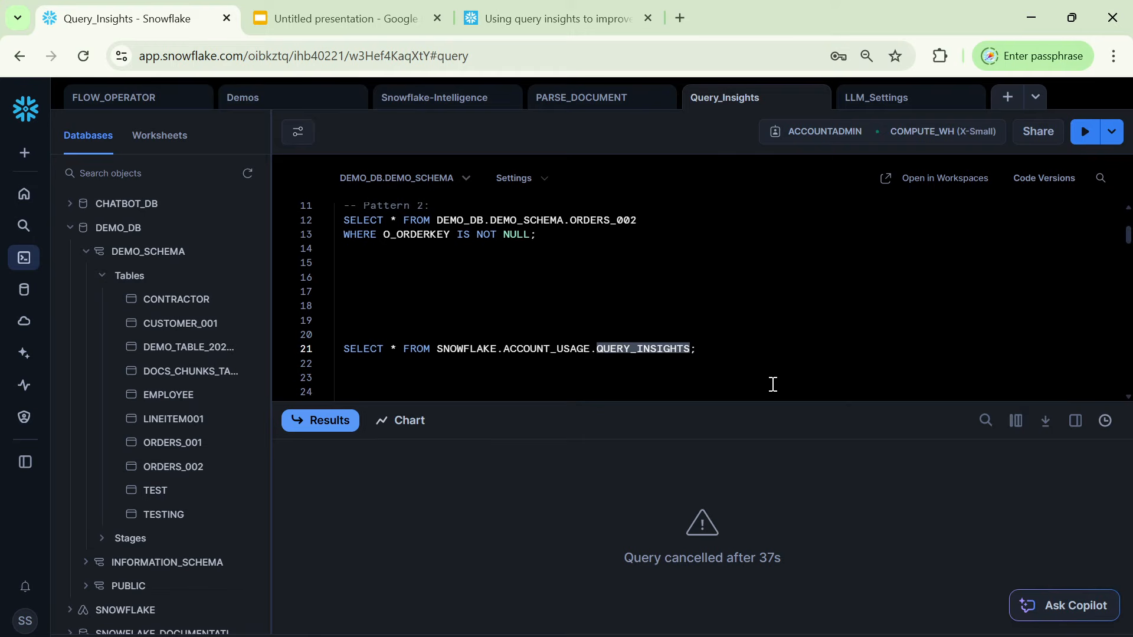
{"action": "left_click", "coordinate": [157, 175]}
{"action": "key", "text": "ctrl+v"}
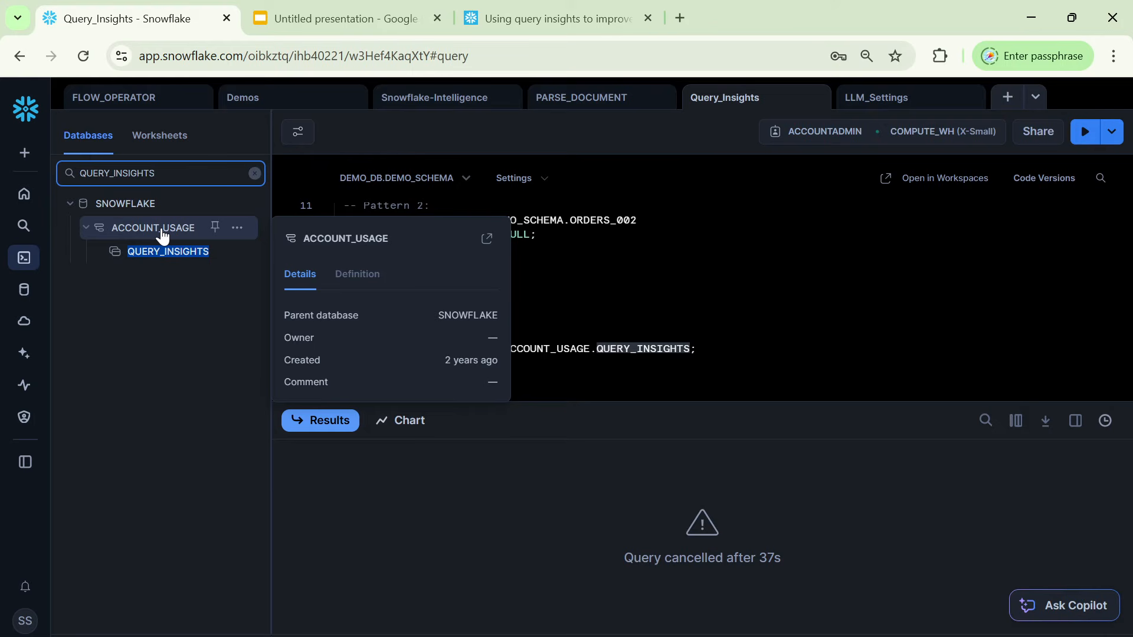
{"action": "mouse_move", "coordinate": [163, 255]}
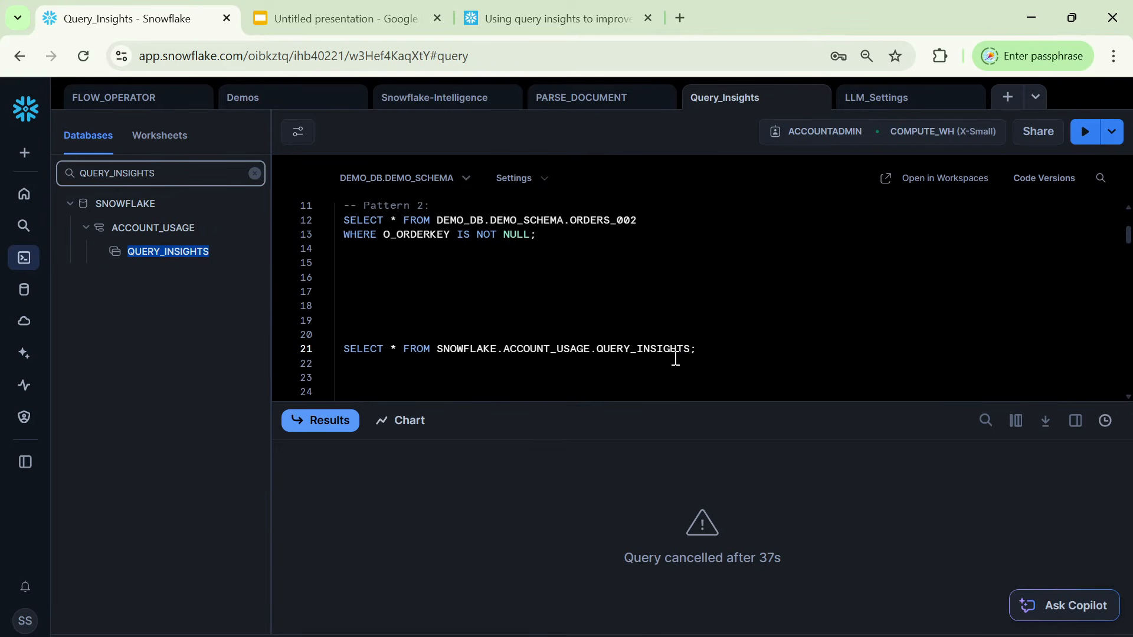
Review the Pattern 1 and Pattern 2 queries above the QUERY_INSIGHTS statement in the worksheet.
{"action": "double_click", "coordinate": [654, 348]}
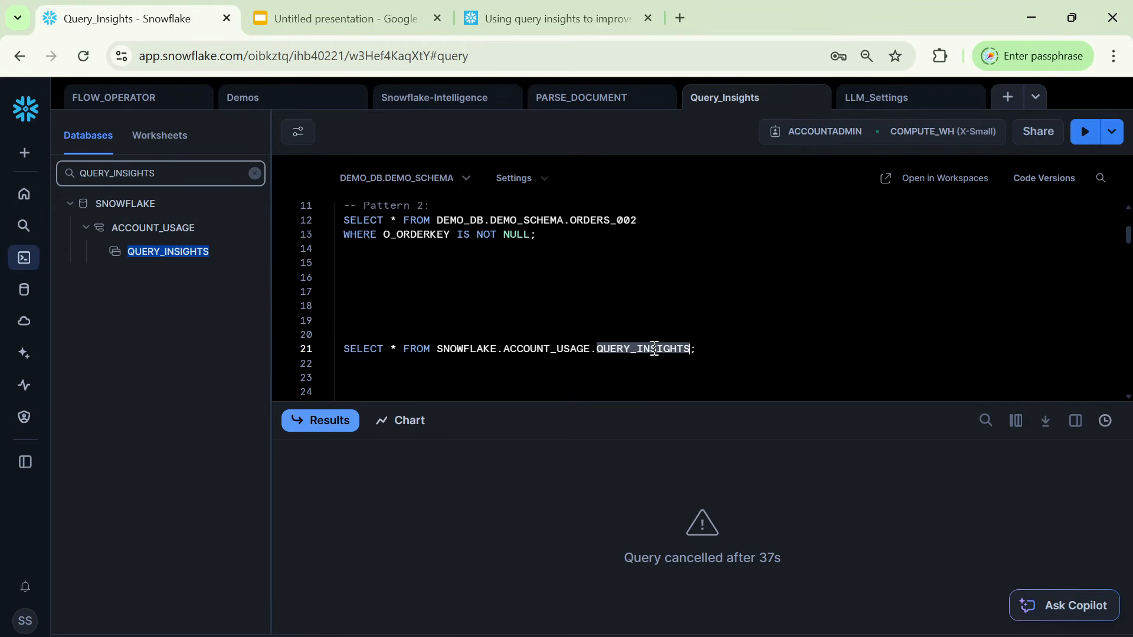
{"action": "left_click", "coordinate": [631, 366]}
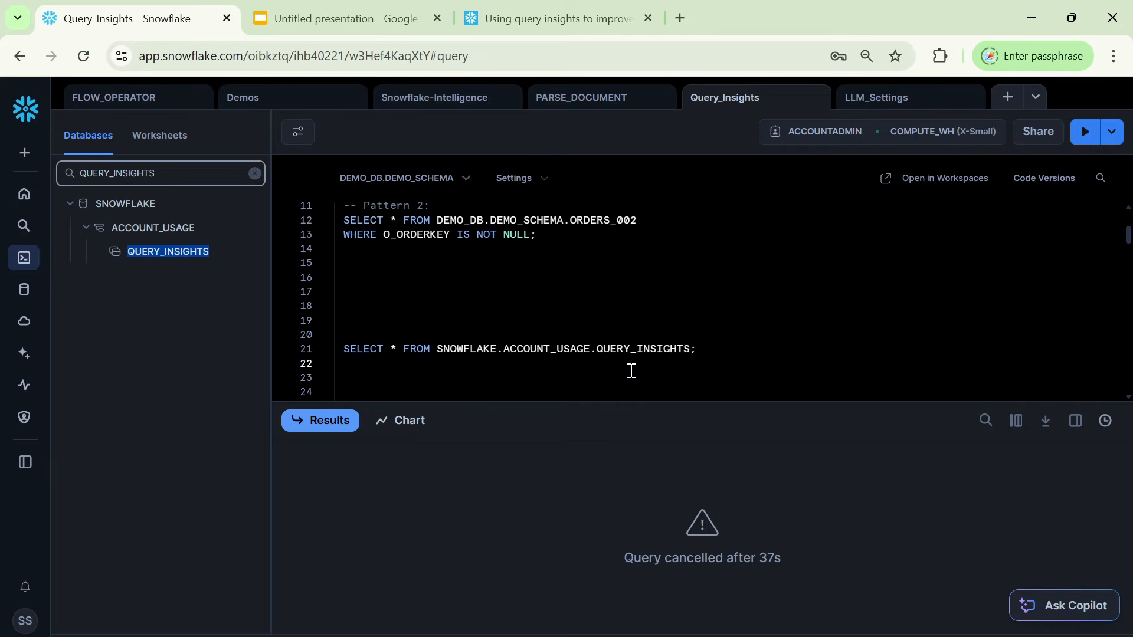
{"action": "scroll", "coordinate": [637, 249], "scroll_direction": "up", "scroll_amount": 5}
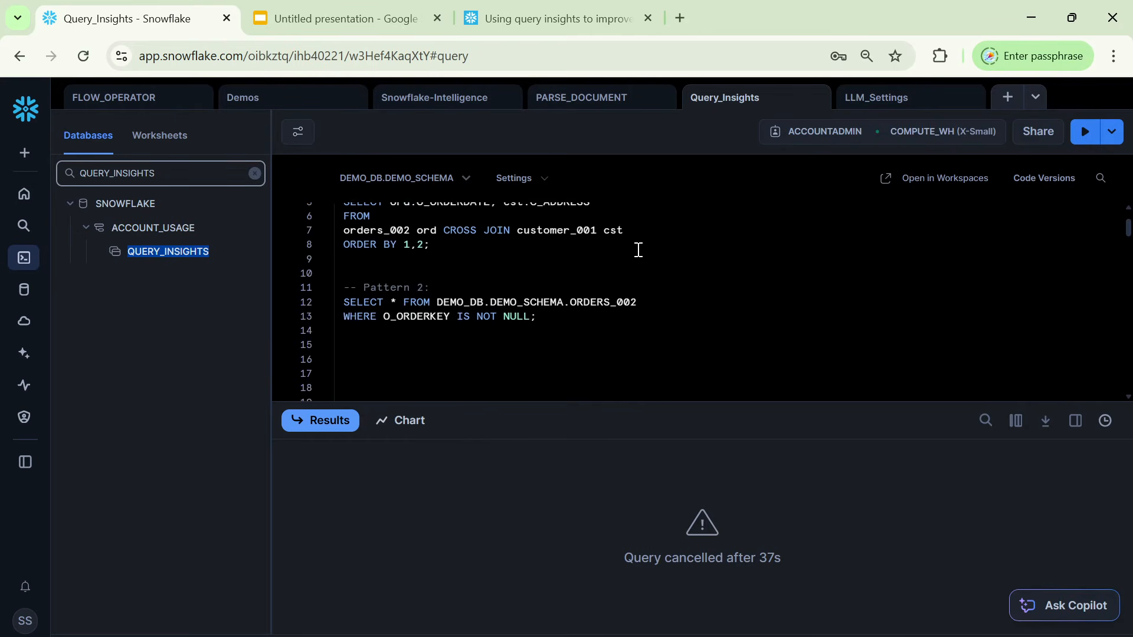
{"action": "scroll", "coordinate": [638, 250], "scroll_direction": "down", "scroll_amount": 2}
{"action": "scroll", "coordinate": [638, 250], "scroll_direction": "up", "scroll_amount": 2}
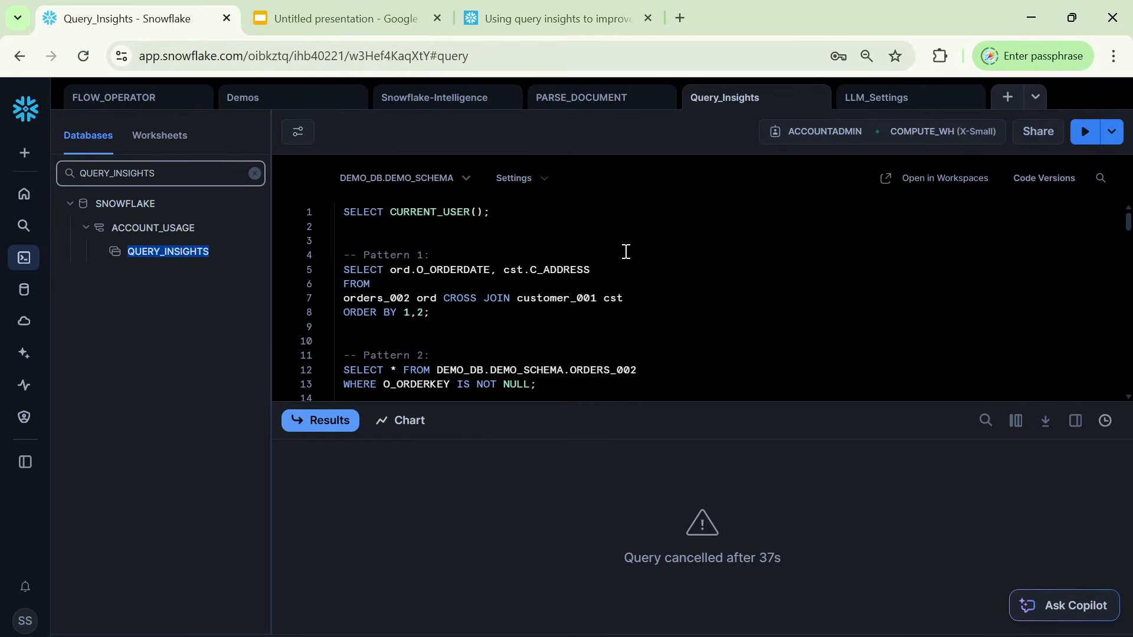
{"action": "scroll", "coordinate": [627, 343], "scroll_direction": "down", "scroll_amount": 3}
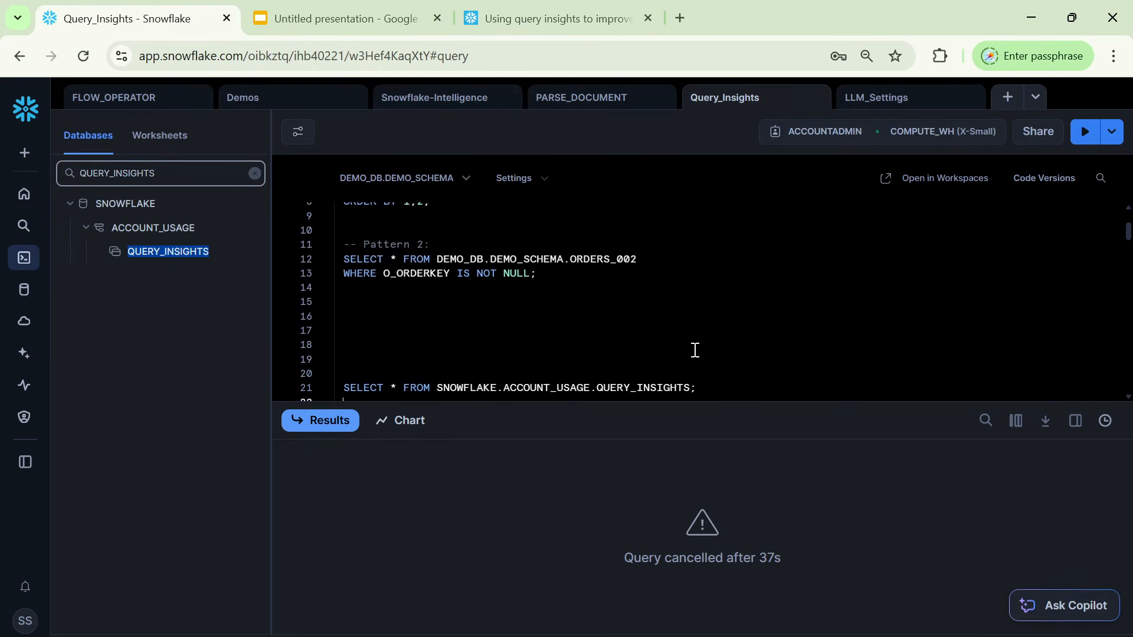
Add blank lines below the QUERY_INSIGHTS statement, and run only that statement on line 21.
{"action": "scroll", "coordinate": [694, 349], "scroll_direction": "down", "scroll_amount": 2}
{"action": "key", "text": "Down"}
{"action": "key", "text": "Return"}
{"action": "key", "text": "Return"}
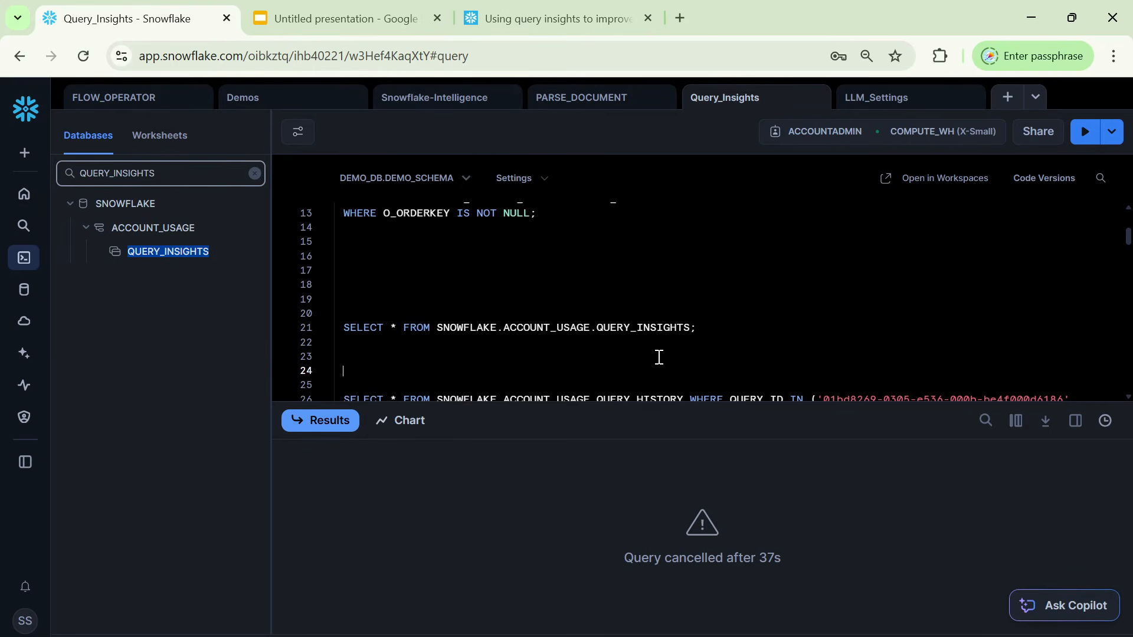
{"action": "left_click", "coordinate": [675, 322]}
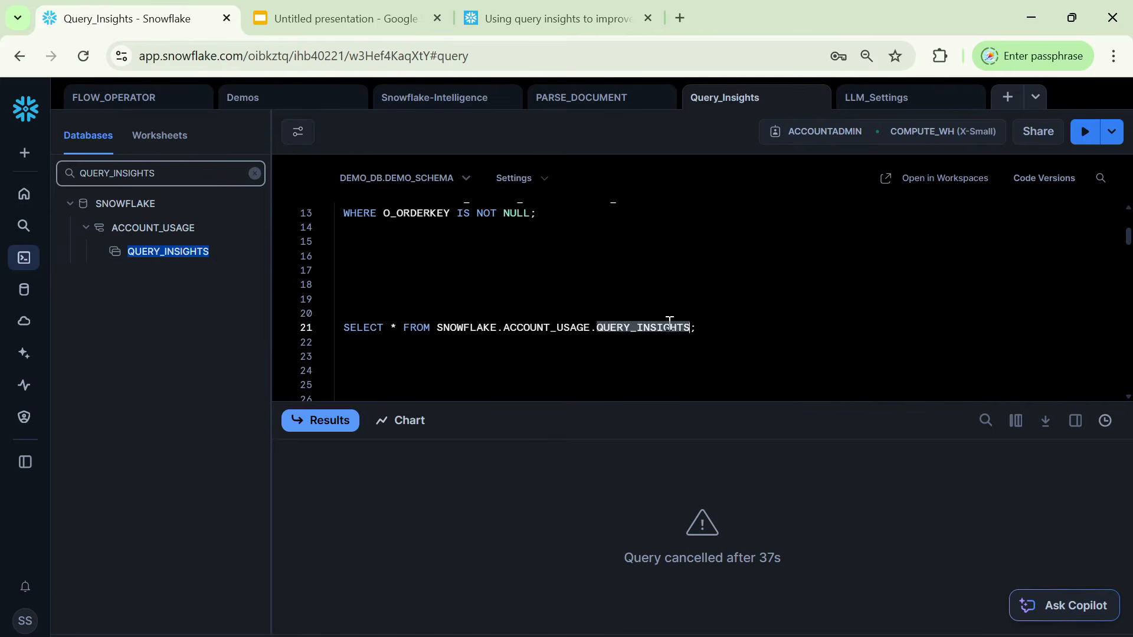
{"action": "triple_click", "coordinate": [675, 321]}
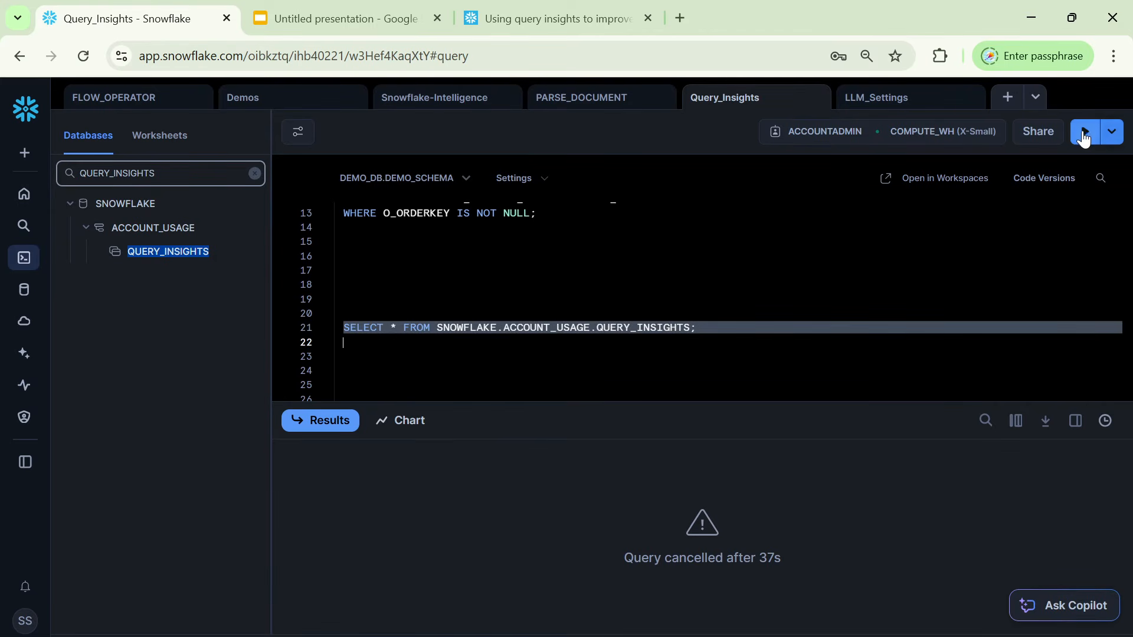
{"action": "left_click", "coordinate": [1086, 131]}
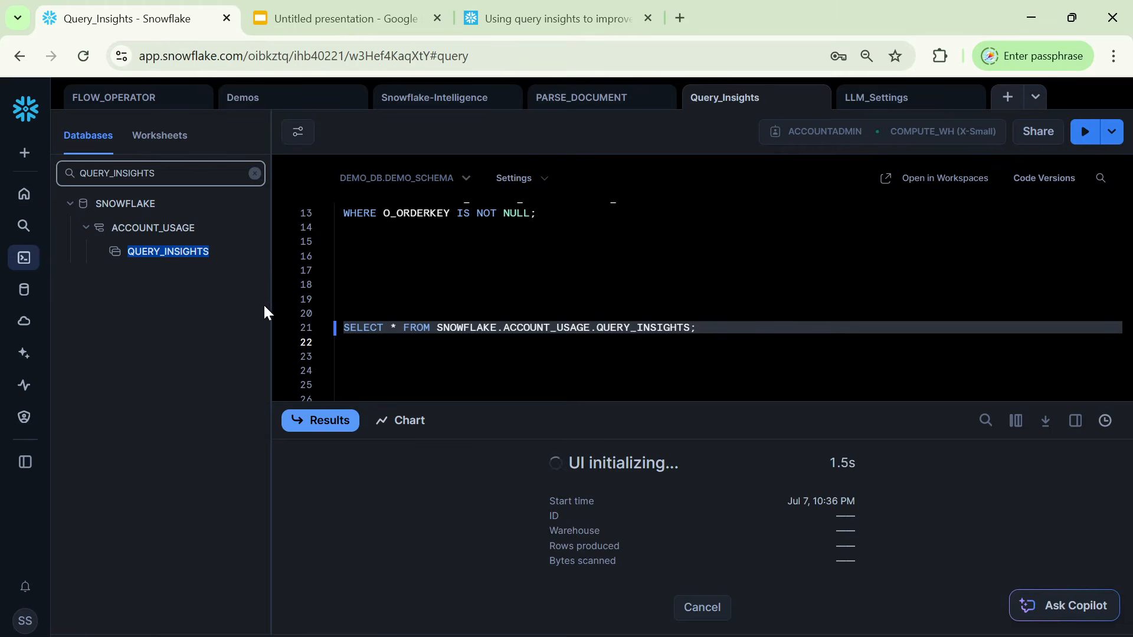
Make room for the results by collapsing the object browser, enlarging the results area, hiding the query details and magnifying the page.
{"action": "left_click_drag", "start_coordinate": [271, 311], "coordinate": [69, 308]}
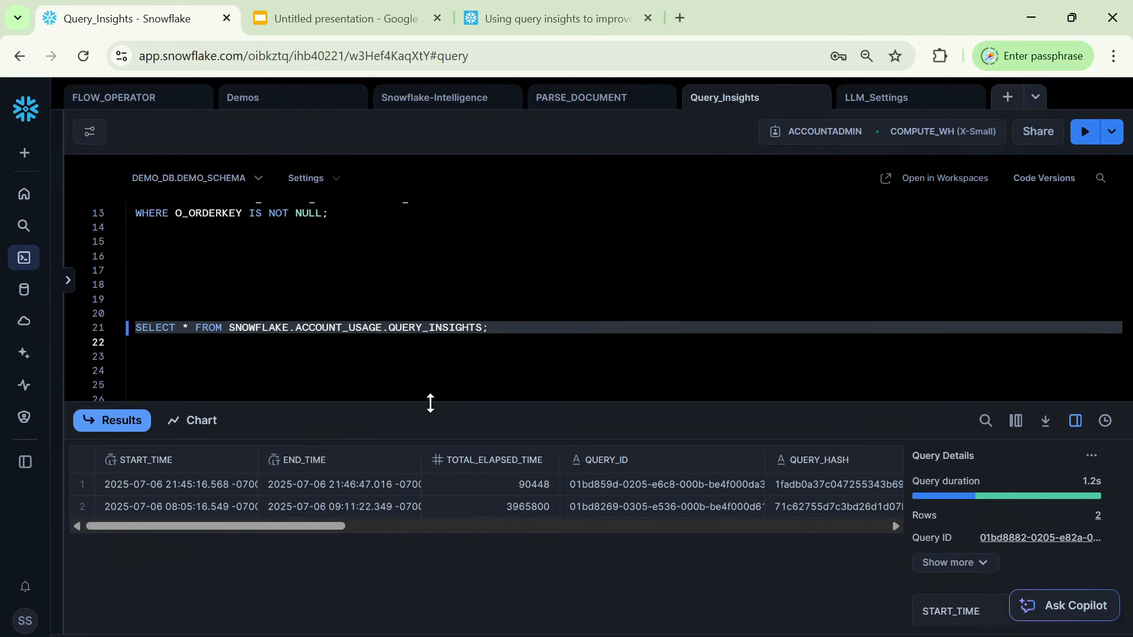
{"action": "left_click_drag", "start_coordinate": [430, 405], "coordinate": [419, 368]}
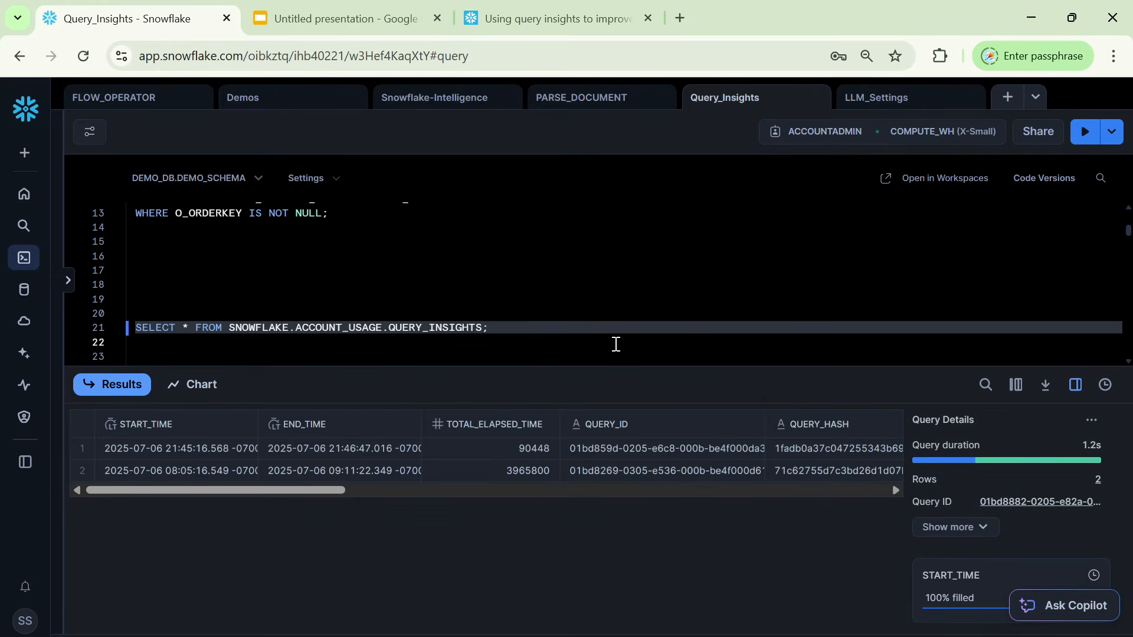
{"action": "left_click", "coordinate": [1074, 384]}
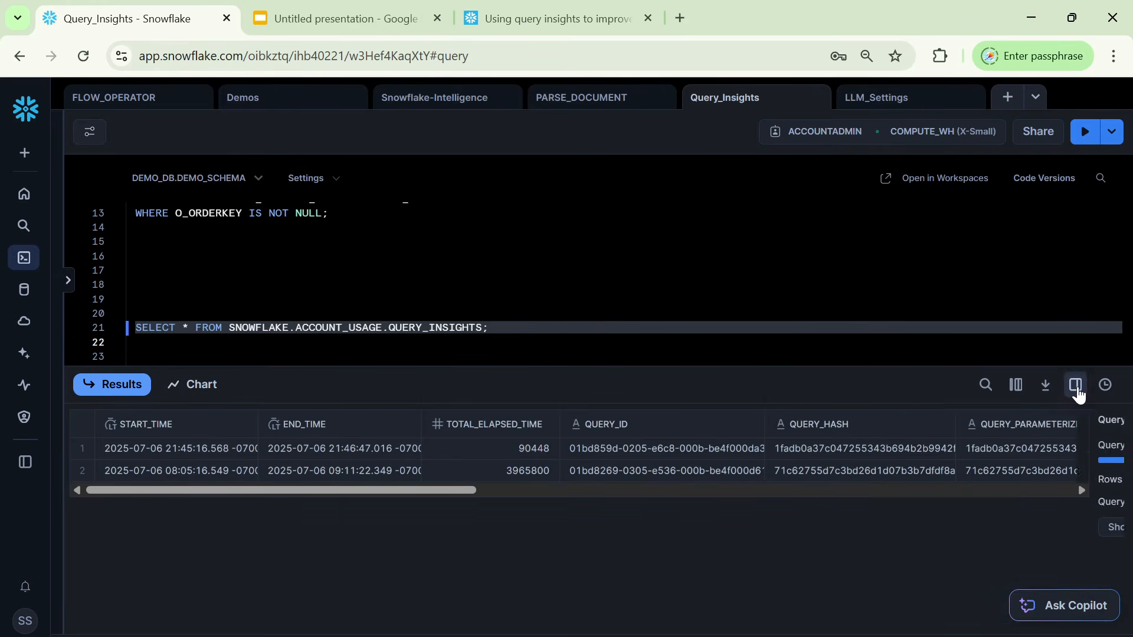
{"action": "key", "text": "ctrl+plus"}
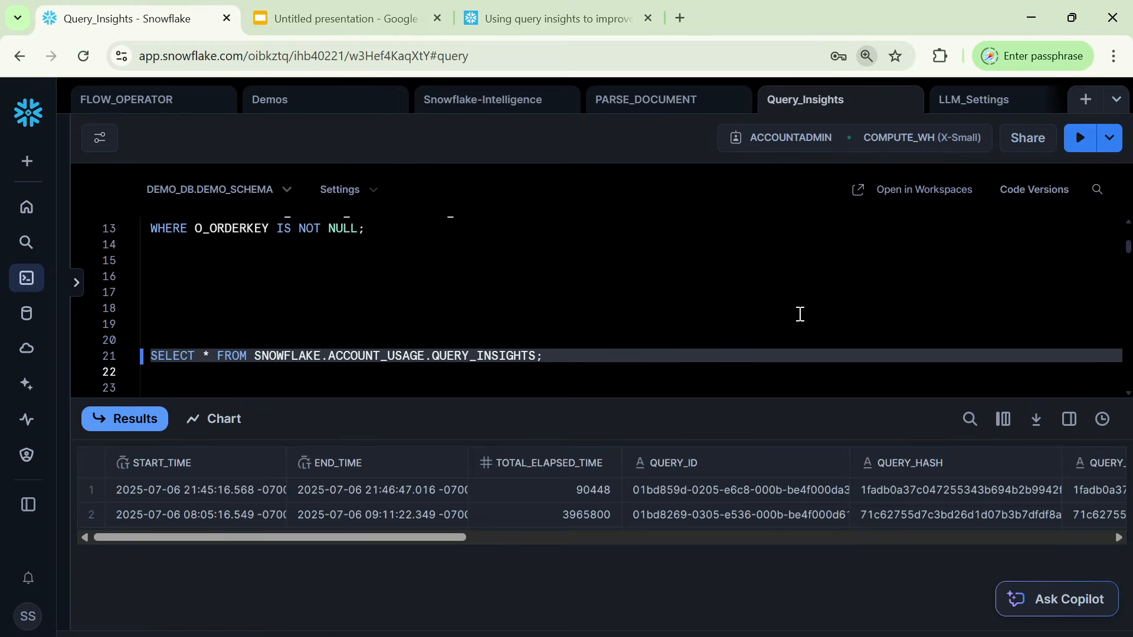
{"action": "key", "text": "ctrl+plus"}
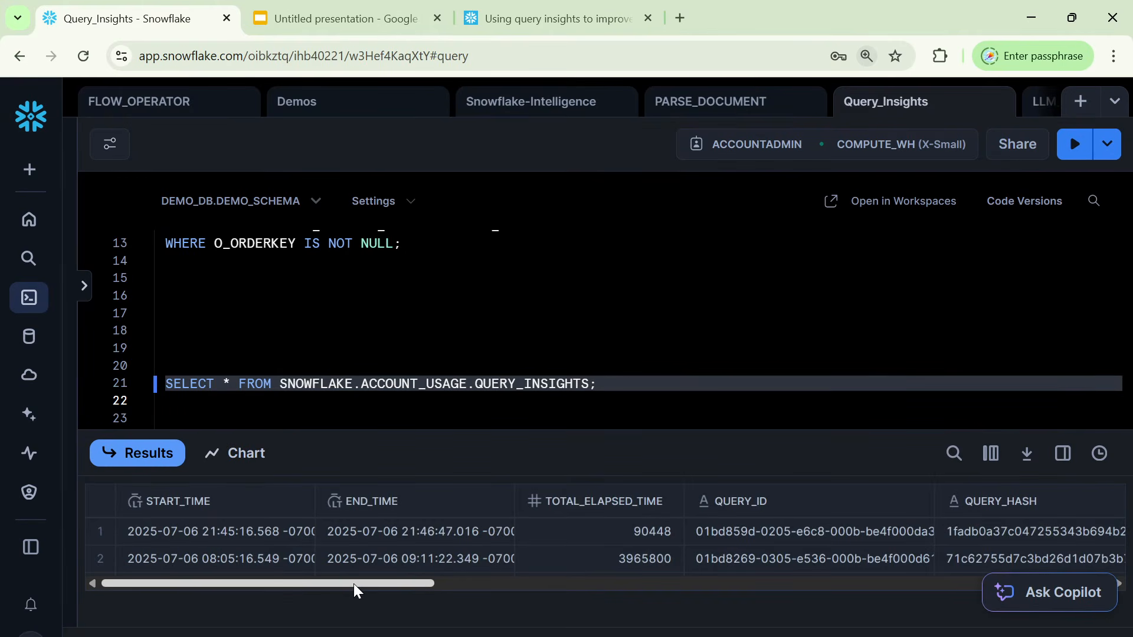
Examine the total elapsed time and insight type of both rows in the QUERY_INSIGHTS results.
{"action": "left_click_drag", "start_coordinate": [353, 582], "coordinate": [437, 583]}
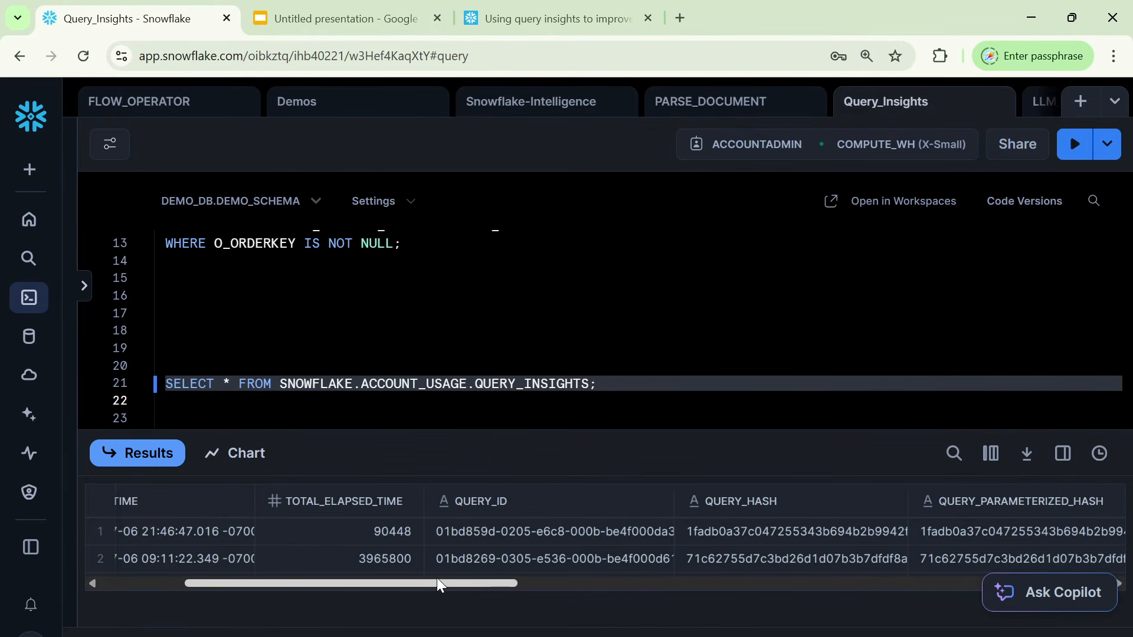
{"action": "left_click", "coordinate": [398, 557]}
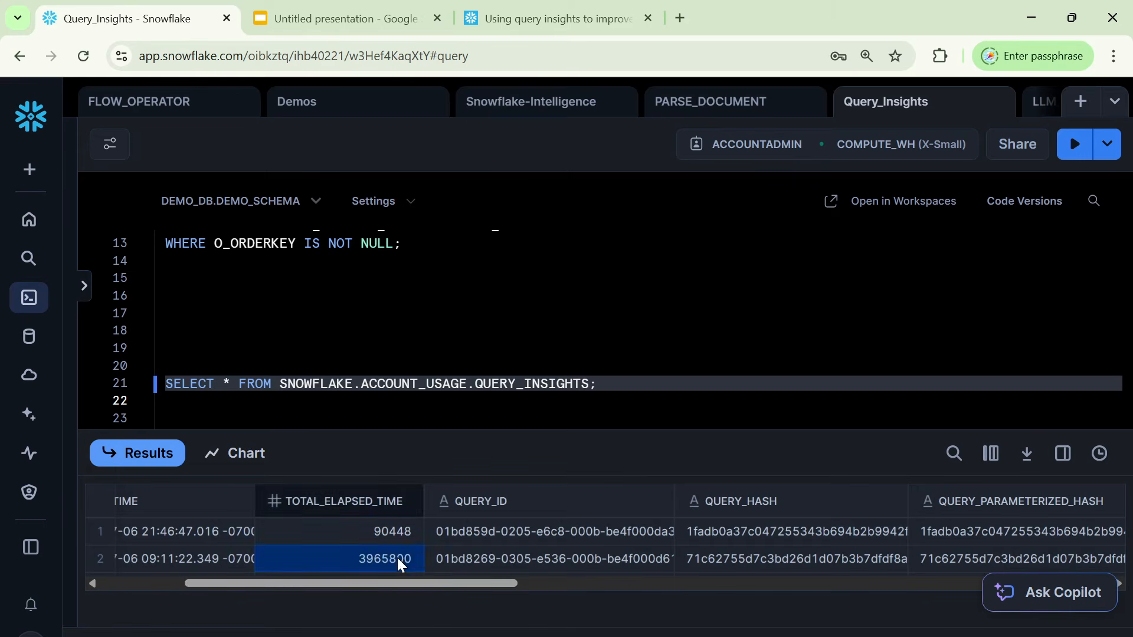
{"action": "left_click", "coordinate": [391, 558]}
{"action": "left_click_drag", "start_coordinate": [505, 585], "coordinate": [529, 586]}
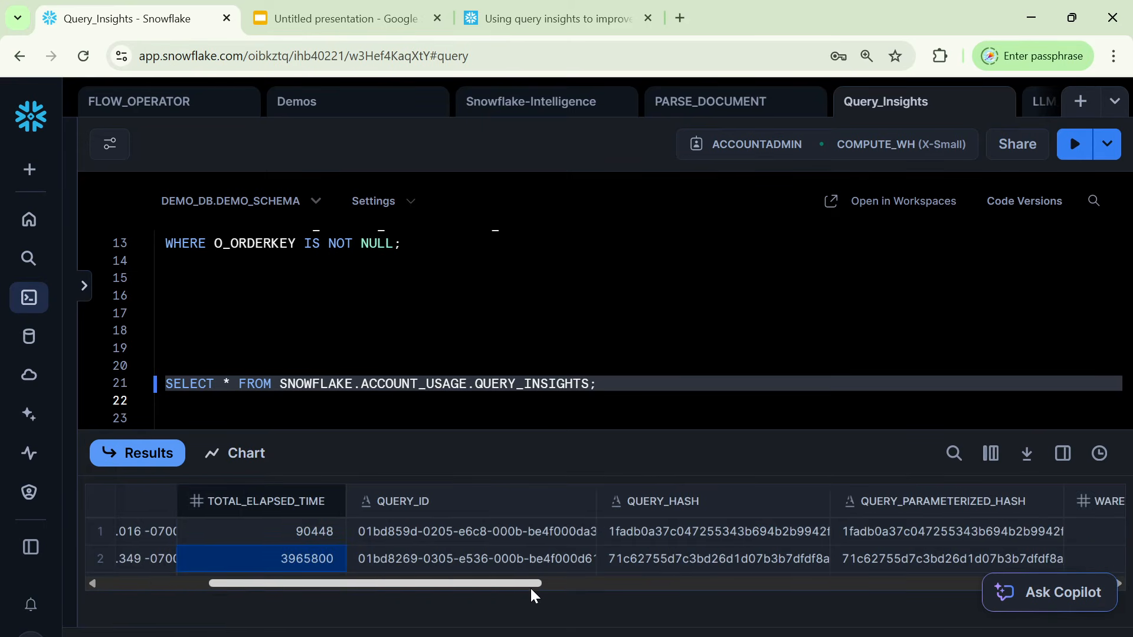
{"action": "left_click", "coordinate": [316, 530]}
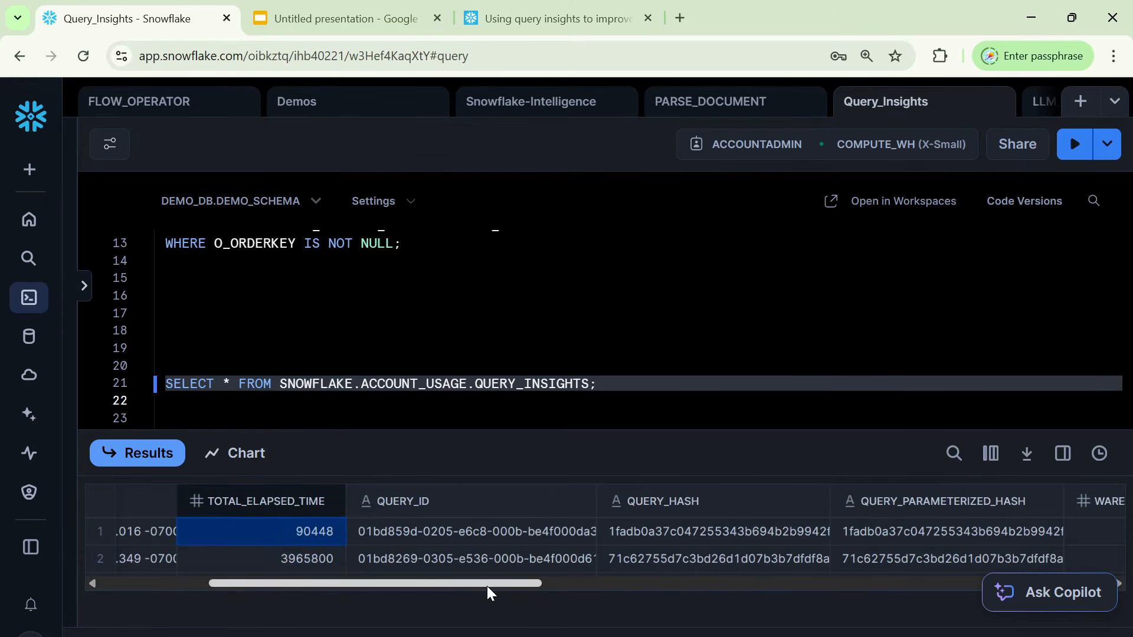
{"action": "left_click_drag", "start_coordinate": [487, 587], "coordinate": [822, 581]}
{"action": "left_click", "coordinate": [760, 531]}
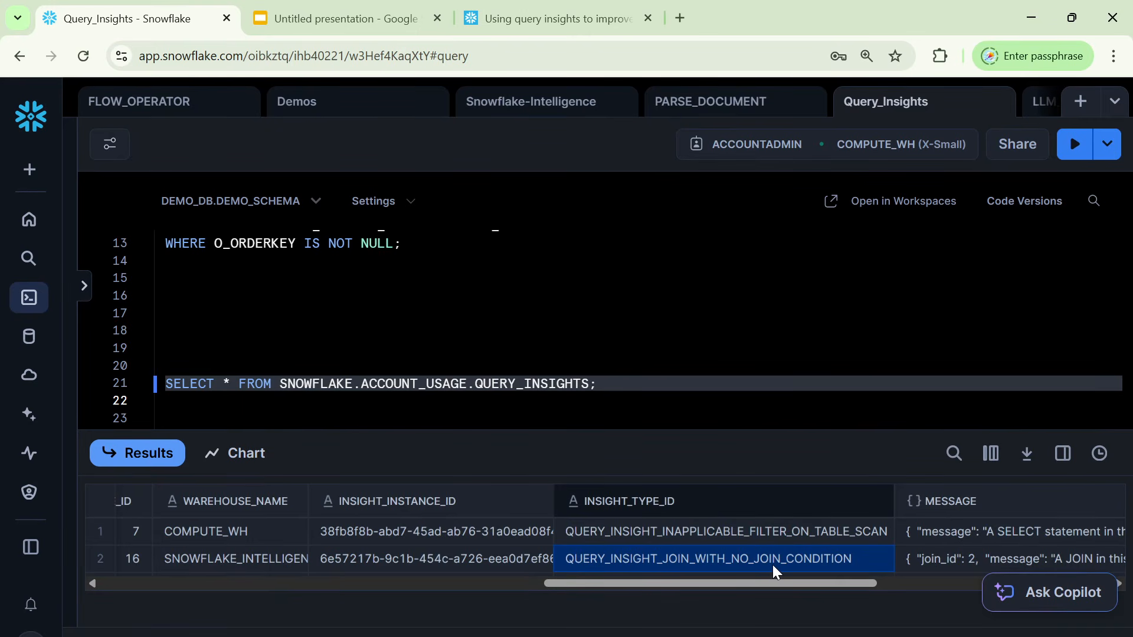
Compare the second row's missing-join-condition insight with the Pattern 1 CROSS JOIN query, and locate that row's start time and query ID.
{"action": "scroll", "coordinate": [432, 300], "scroll_direction": "up", "scroll_amount": 5}
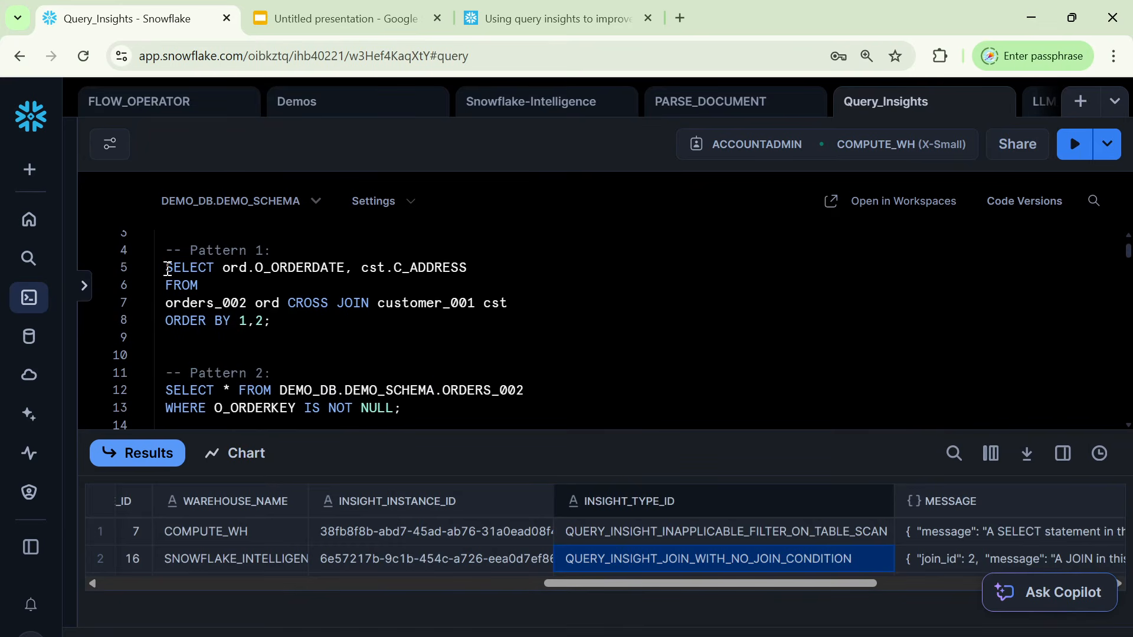
{"action": "left_click_drag", "start_coordinate": [166, 267], "coordinate": [309, 331]}
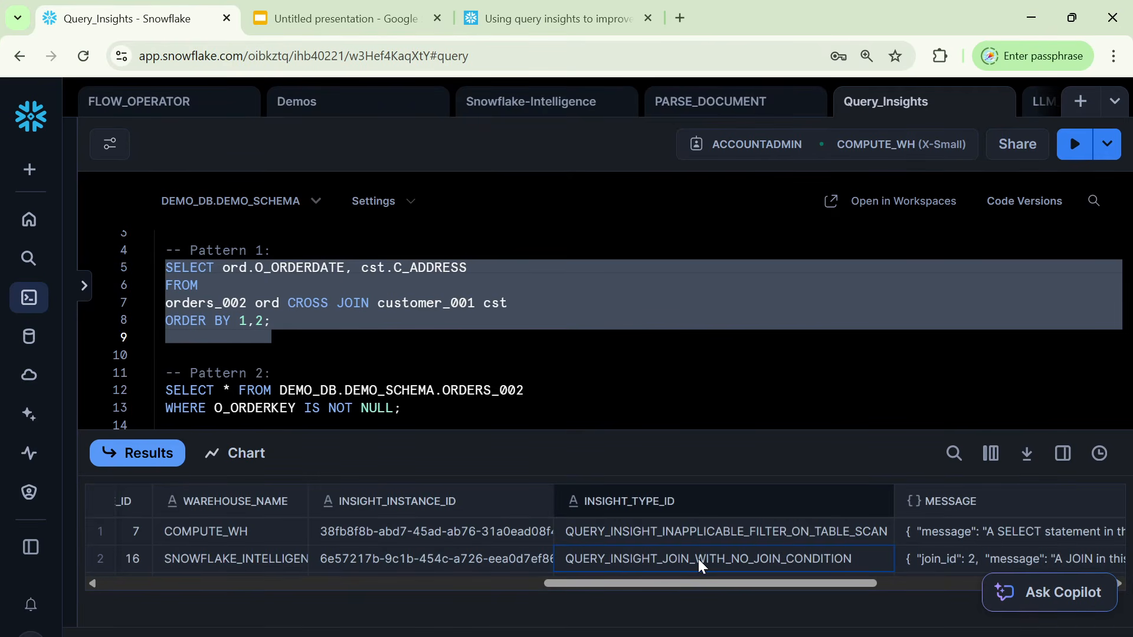
{"action": "left_click", "coordinate": [452, 558]}
{"action": "key", "text": "Left"}
{"action": "key", "text": "Left"}
{"action": "key", "text": "Left"}
{"action": "key", "text": "Left"}
{"action": "key", "text": "Left"}
{"action": "key", "text": "Left"}
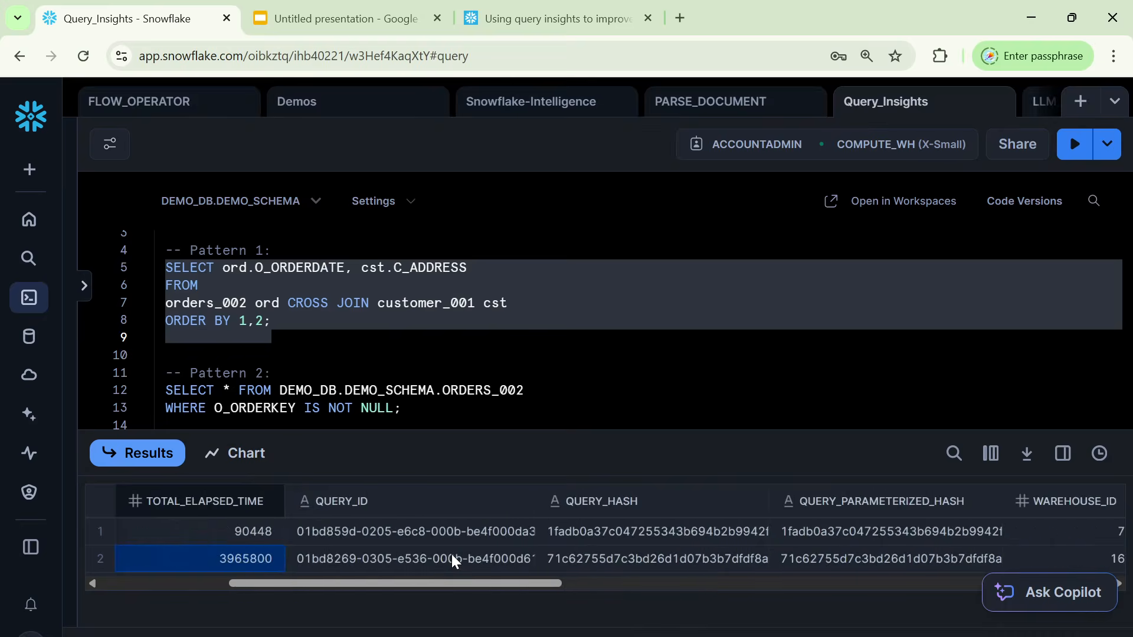
{"action": "key", "text": "Left"}
{"action": "key", "text": "Left"}
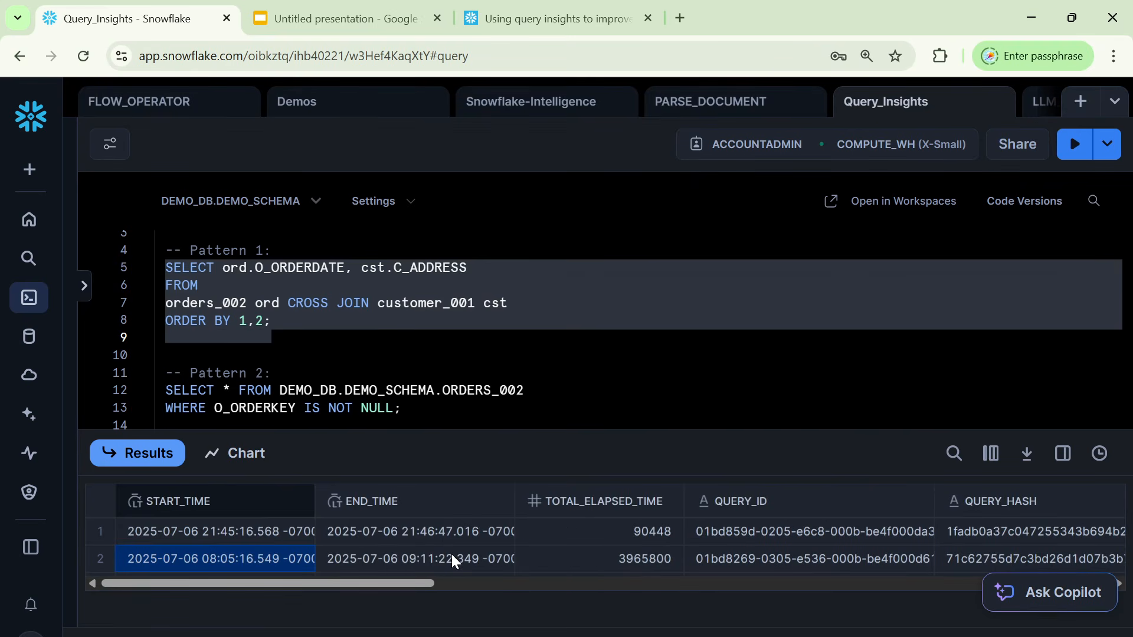
{"action": "key", "text": "Right"}
{"action": "key", "text": "Right"}
{"action": "key", "text": "Right"}
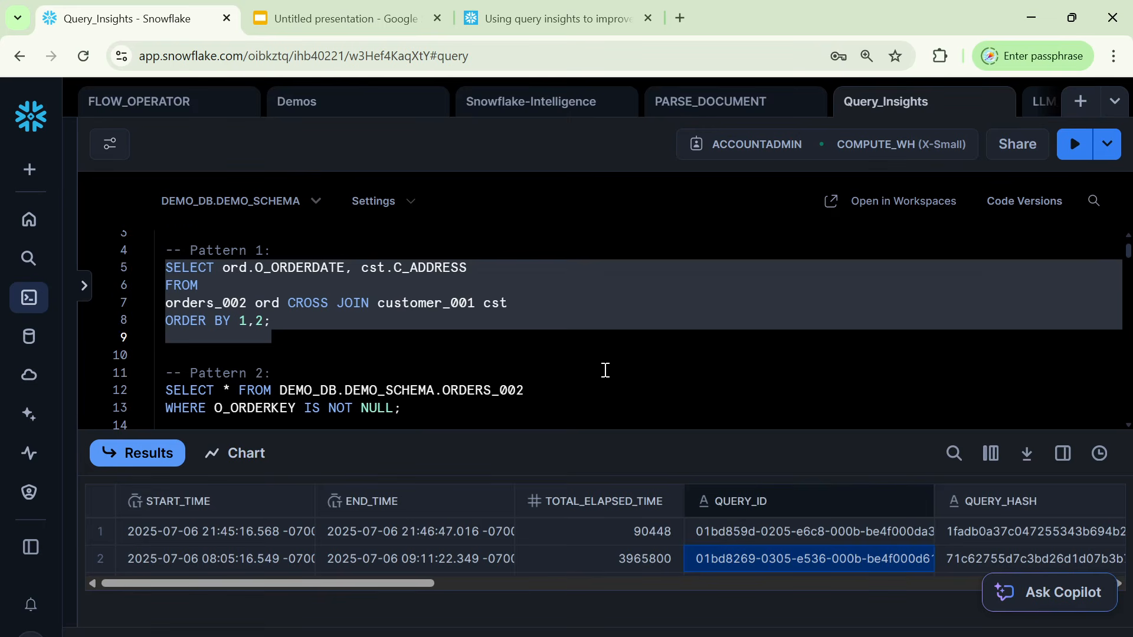
Run only the SNOWFLAKE.ACCOUNT_USAGE.QUERY_HISTORY statement on line 27, filtered to the two query IDs.
{"action": "scroll", "coordinate": [604, 370], "scroll_direction": "down", "scroll_amount": 1}
{"action": "scroll", "coordinate": [605, 370], "scroll_direction": "down", "scroll_amount": 4}
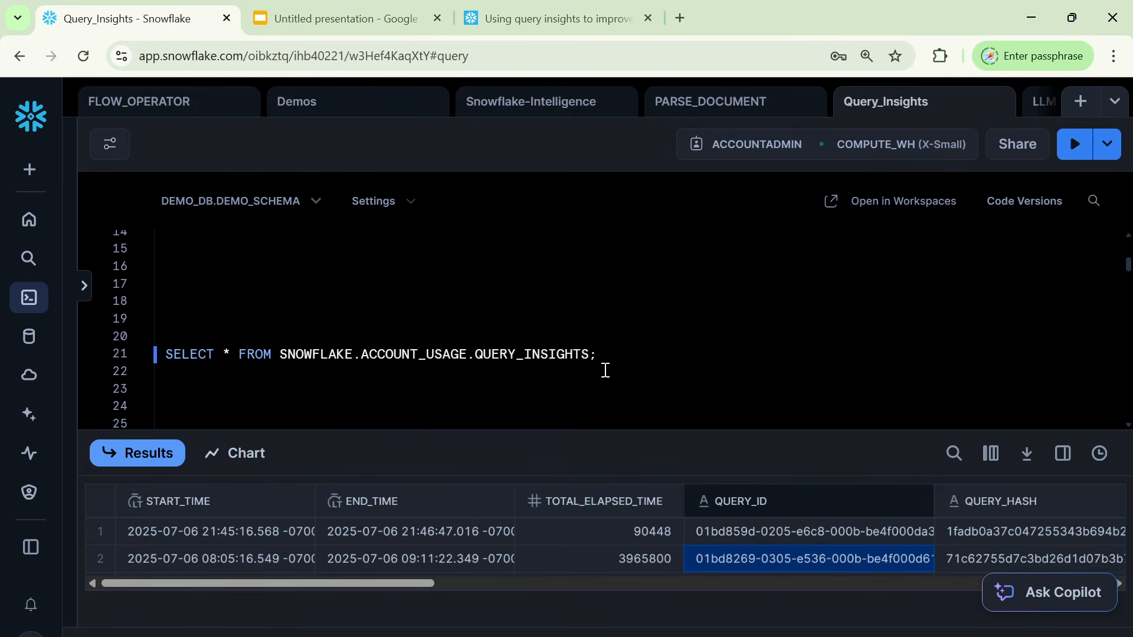
{"action": "scroll", "coordinate": [604, 370], "scroll_direction": "down", "scroll_amount": 2}
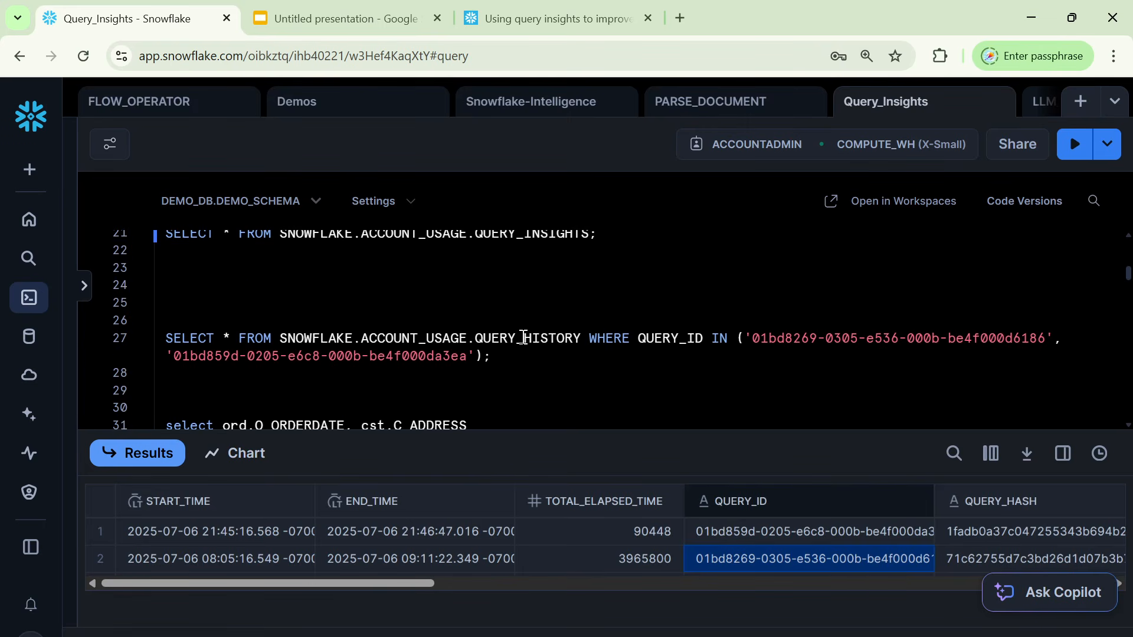
{"action": "left_click_drag", "start_coordinate": [519, 357], "coordinate": [162, 343]}
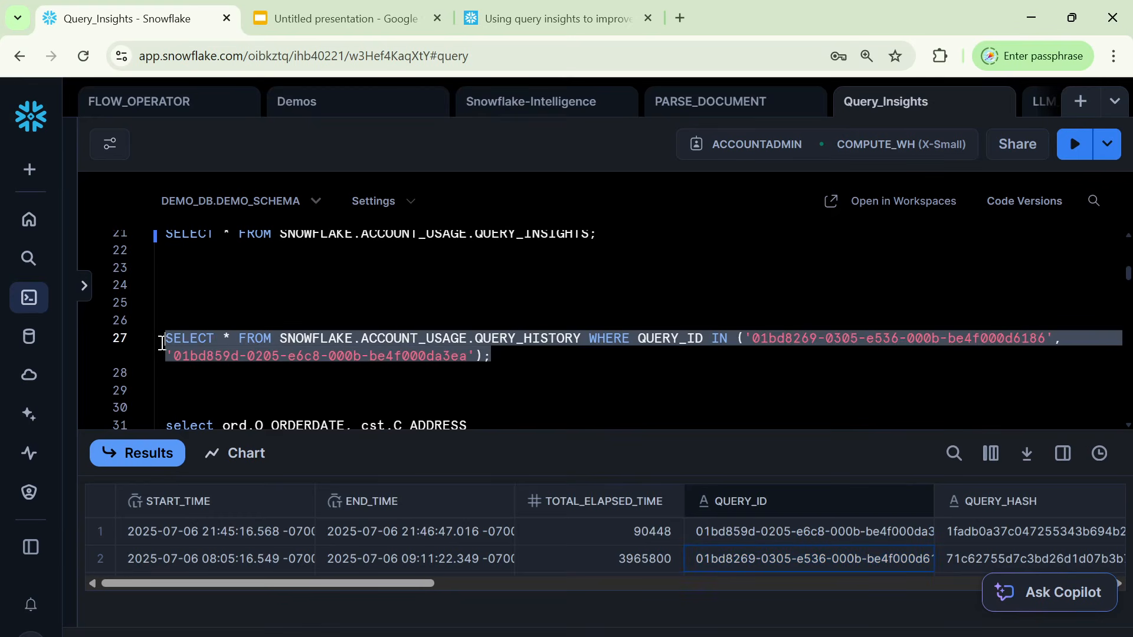
{"action": "left_click", "coordinate": [1073, 144]}
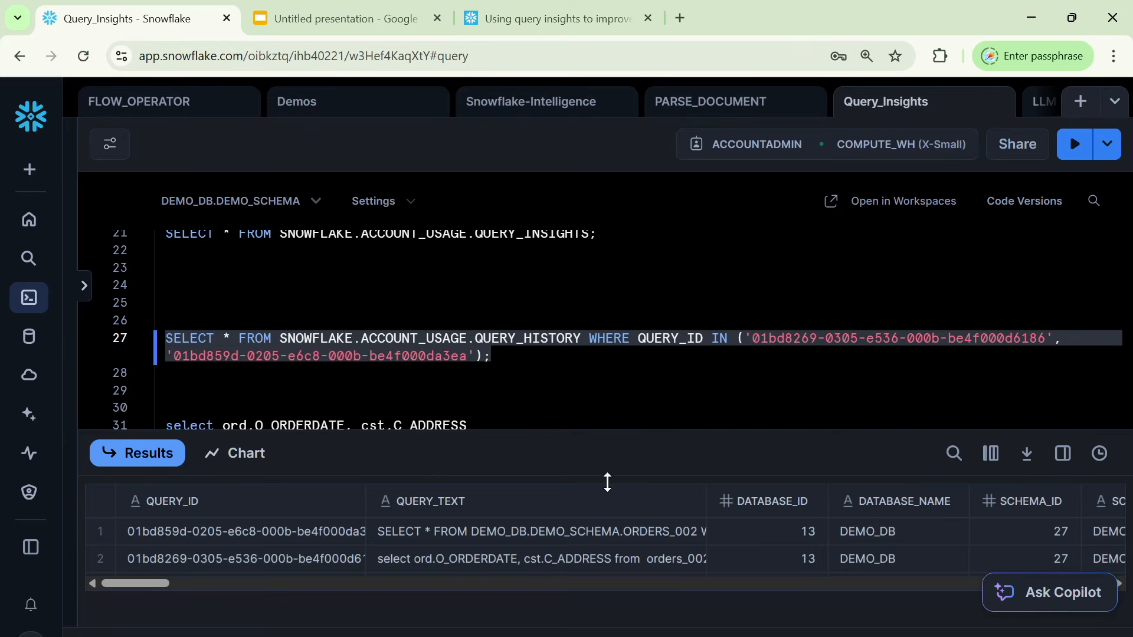
Copy the first history row's query text, the ORDERS_002 selection, into the worksheet below the QUERY_HISTORY statement.
{"action": "left_click", "coordinate": [517, 529]}
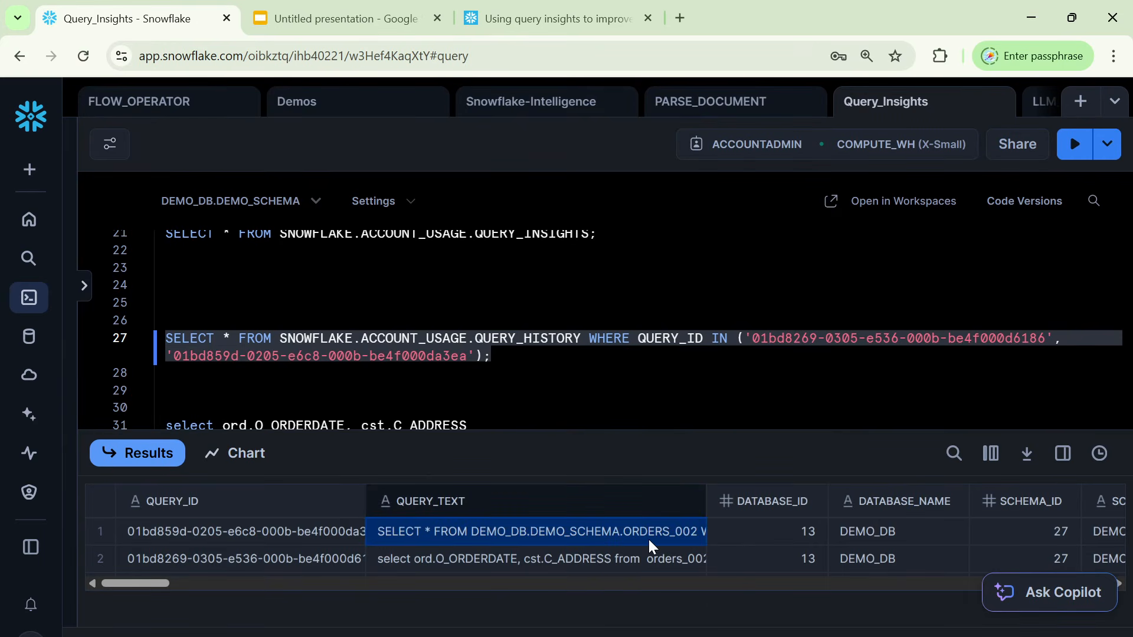
{"action": "left_click", "coordinate": [308, 379]}
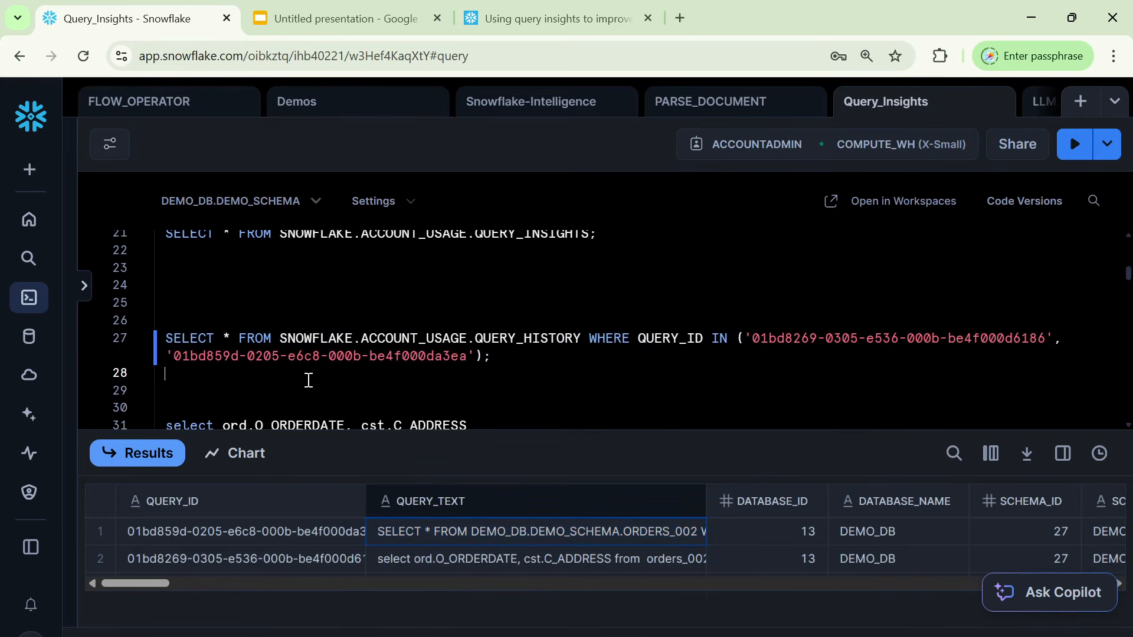
{"action": "key", "text": "Return"}
{"action": "type", "text": "SELECT * FROM DEMO_DB.DEMO_SCHEMA.ORDERS_002 WHERE O_ORDERKEY IS NOT NULL;"}
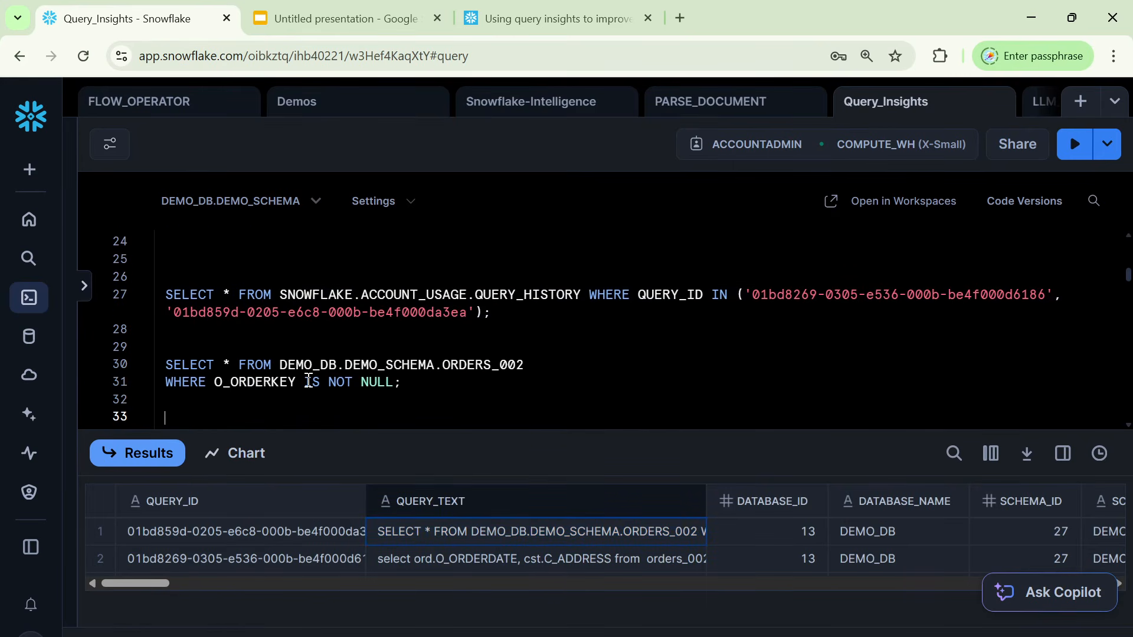
Copy the second history row's CROSS JOIN query text below the pasted ORDERS_002 query, and highlight it for review.
{"action": "left_click", "coordinate": [554, 564]}
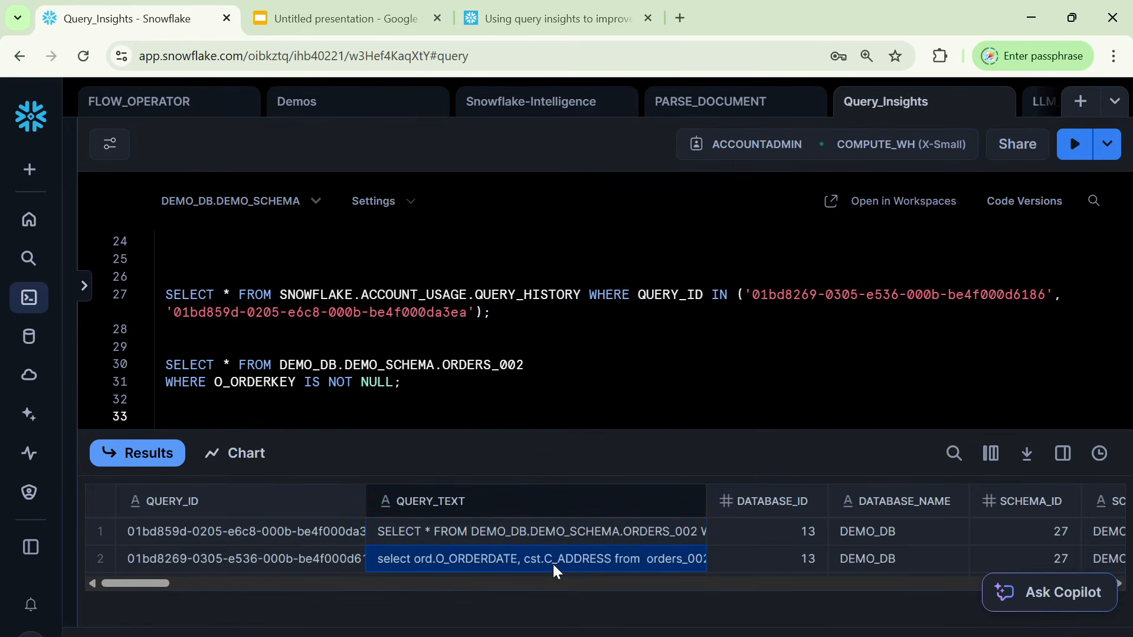
{"action": "left_click", "coordinate": [419, 379]}
{"action": "key", "text": "Down"}
{"action": "key", "text": "Down"}
{"action": "type", "text": "select ord.O_ORDERDATE, cst.C_ADDRESS from orders_002 ord CROSS JOIN customer_001 cst ORDER BY 1,2;"}
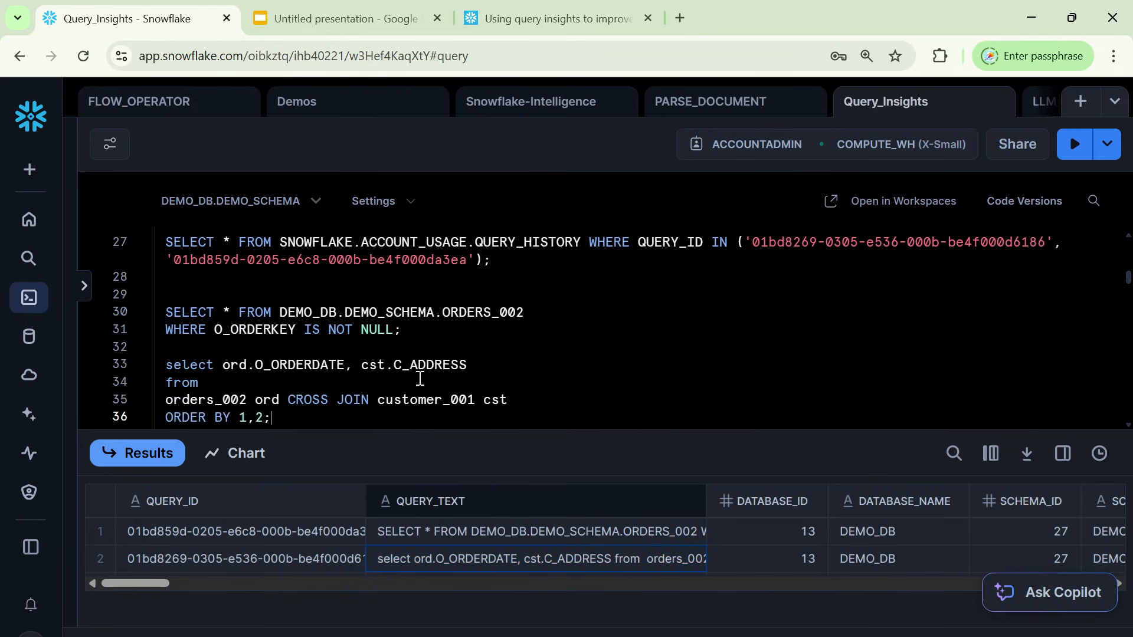
{"action": "key", "text": "Return"}
{"action": "key", "text": "Return"}
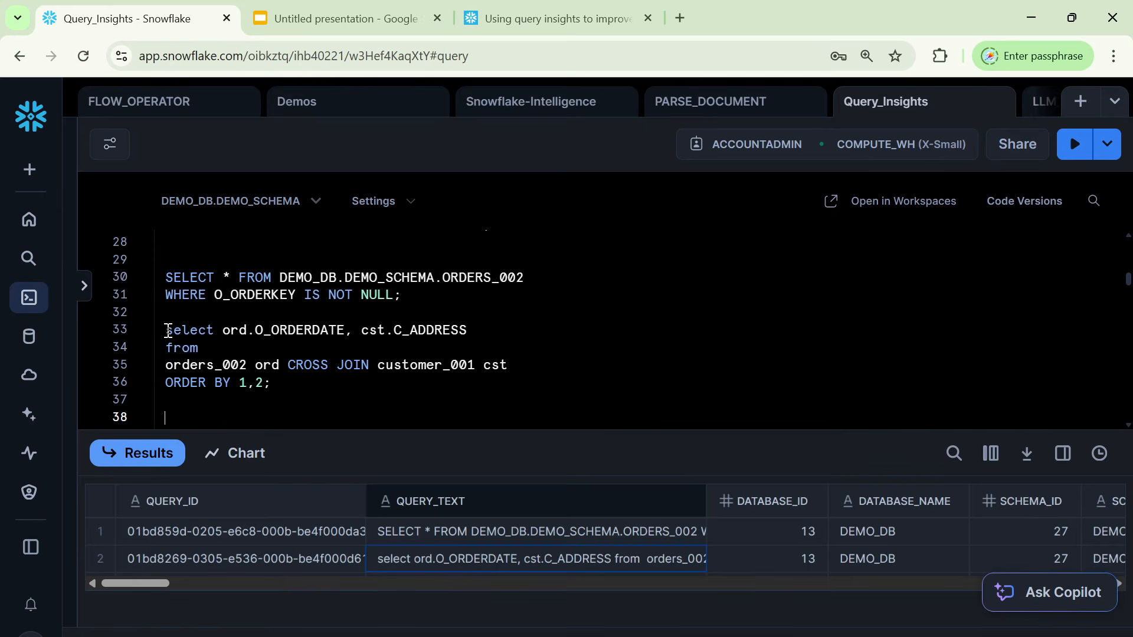
{"action": "left_click_drag", "start_coordinate": [166, 330], "coordinate": [299, 383]}
Run only the SNOWFLAKE.ACCOUNT_USAGE.QUERY_INSIGHTS statement on line 21.
{"action": "scroll", "coordinate": [505, 382], "scroll_direction": "up", "scroll_amount": 5}
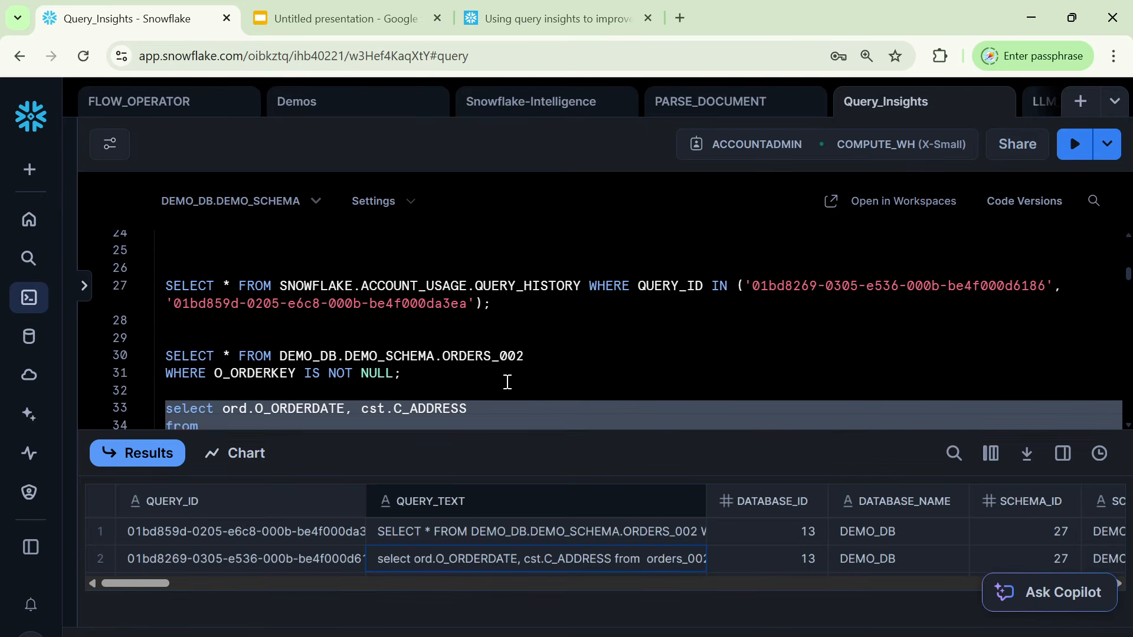
{"action": "left_click", "coordinate": [499, 294]}
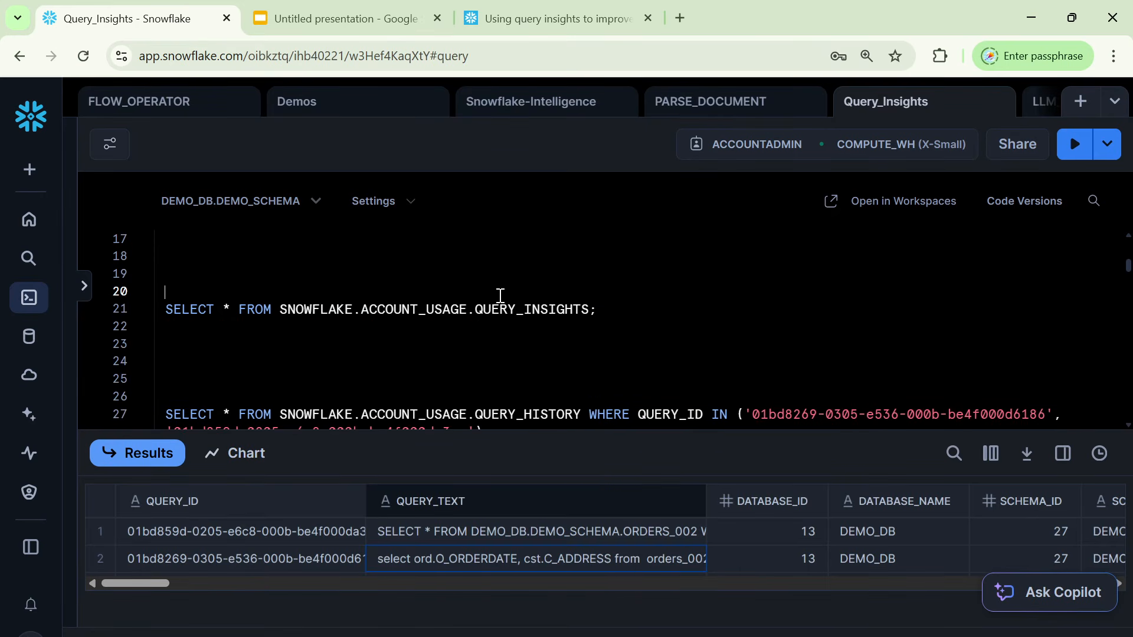
{"action": "triple_click", "coordinate": [497, 311]}
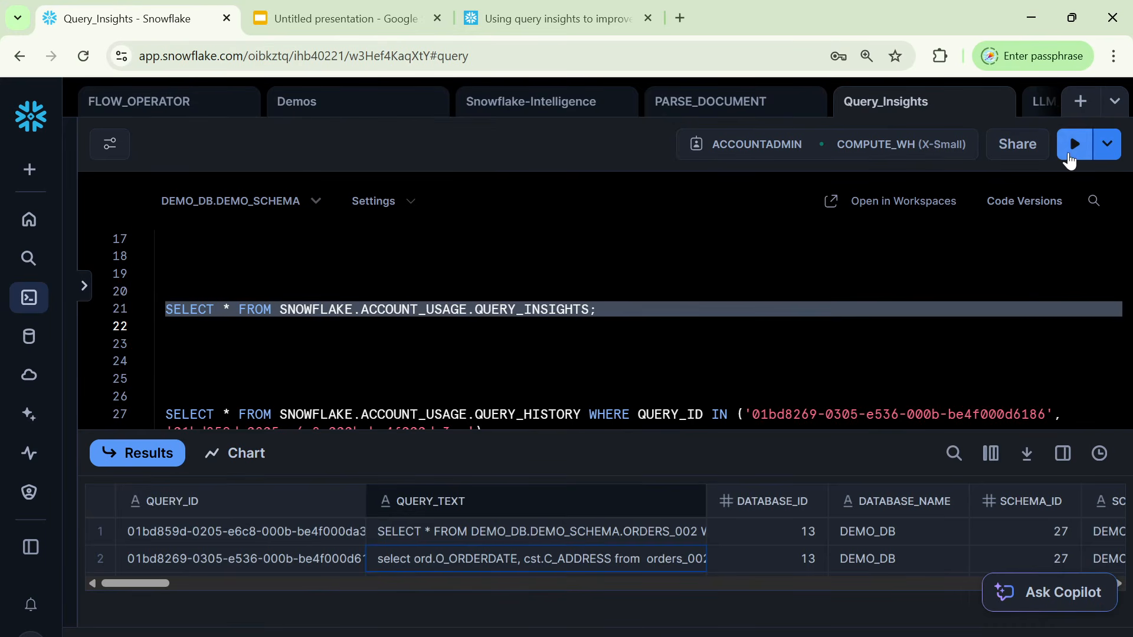
{"action": "left_click", "coordinate": [1073, 146]}
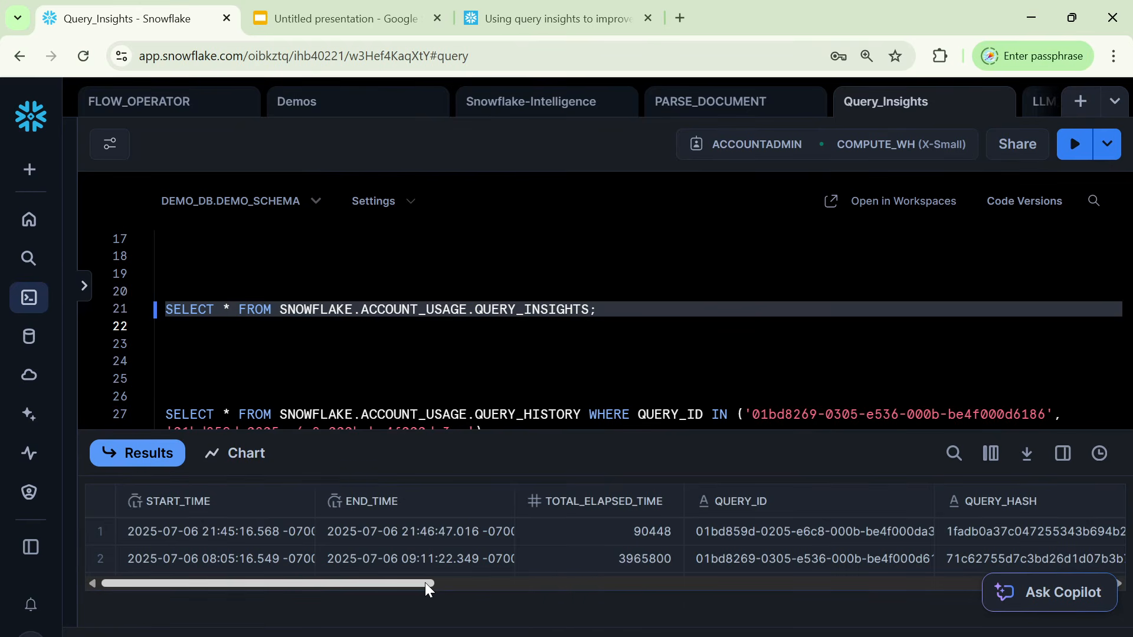
Examine the first insight row's type and read its full MESSAGE value in a widened detail view, highlighting the ORDERS_002 table name.
{"action": "left_click_drag", "start_coordinate": [424, 582], "coordinate": [878, 567]}
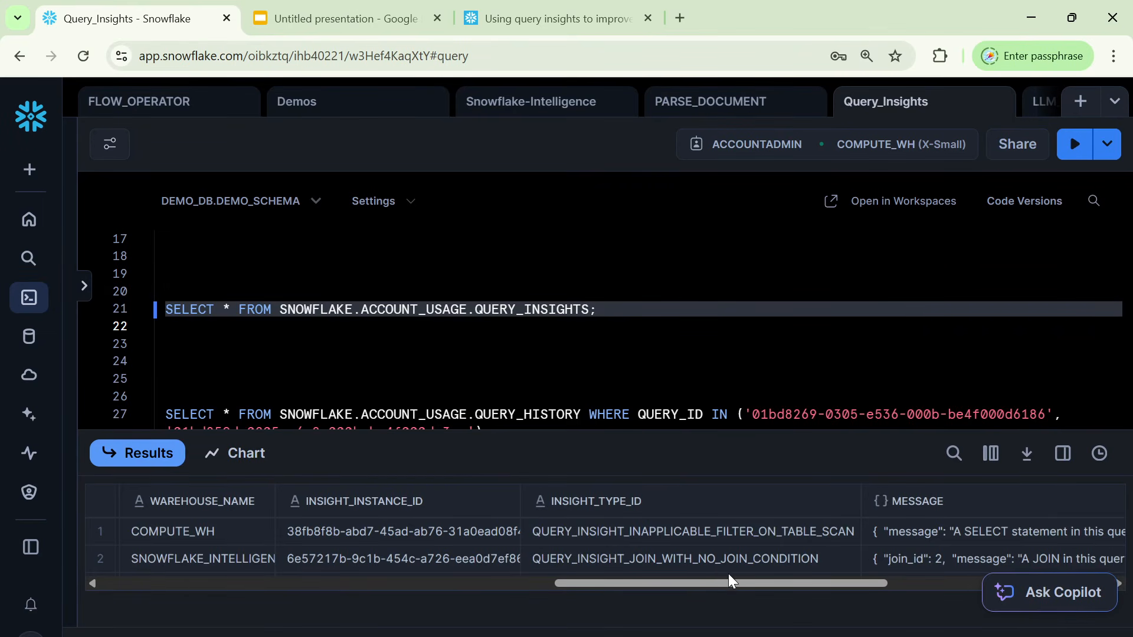
{"action": "left_click", "coordinate": [715, 563]}
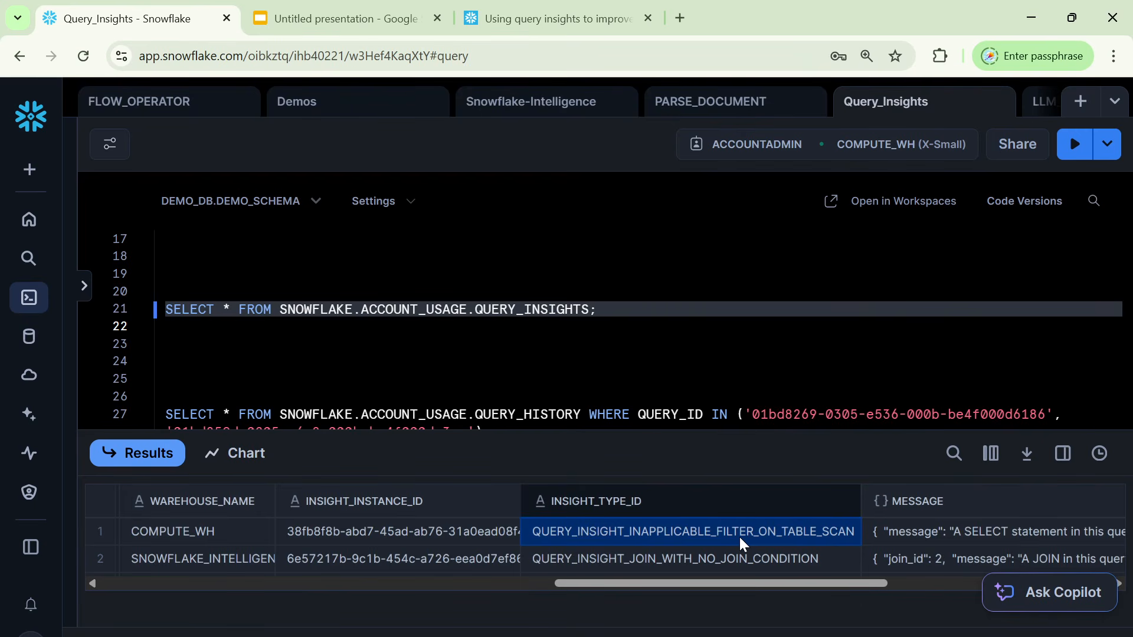
{"action": "key", "text": "Right"}
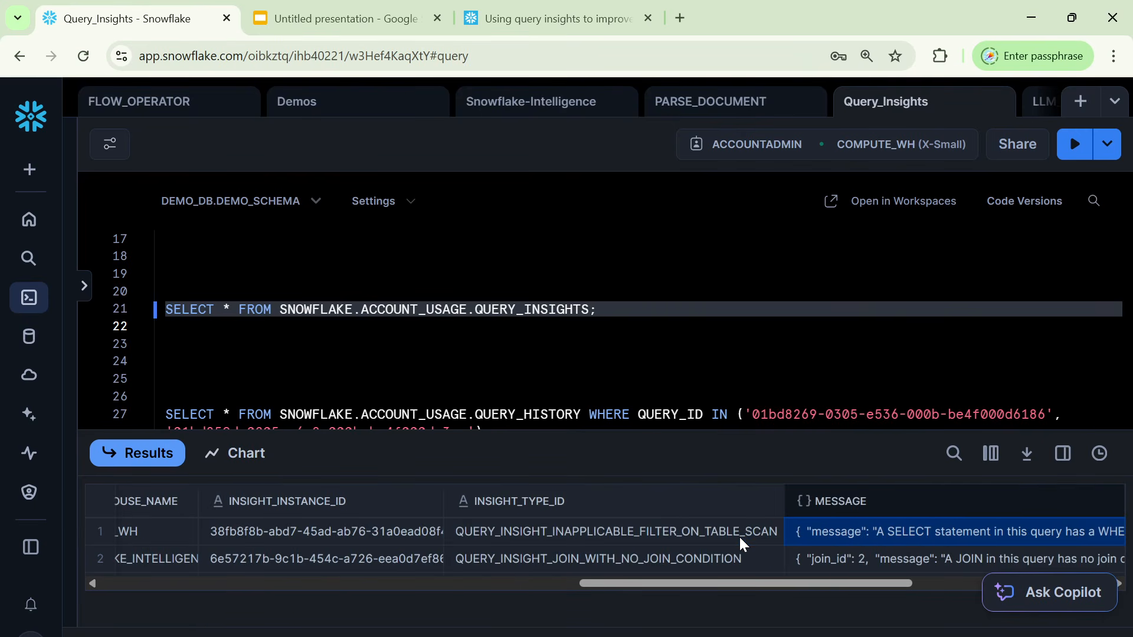
{"action": "key", "text": "ctrl+minus"}
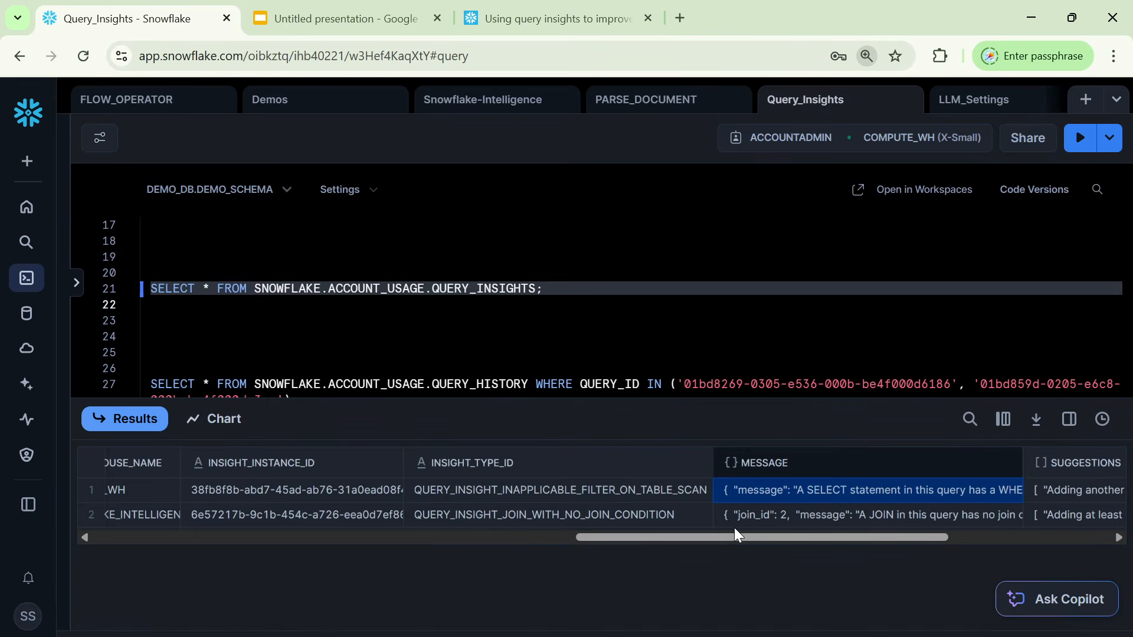
{"action": "left_click", "coordinate": [1069, 420]}
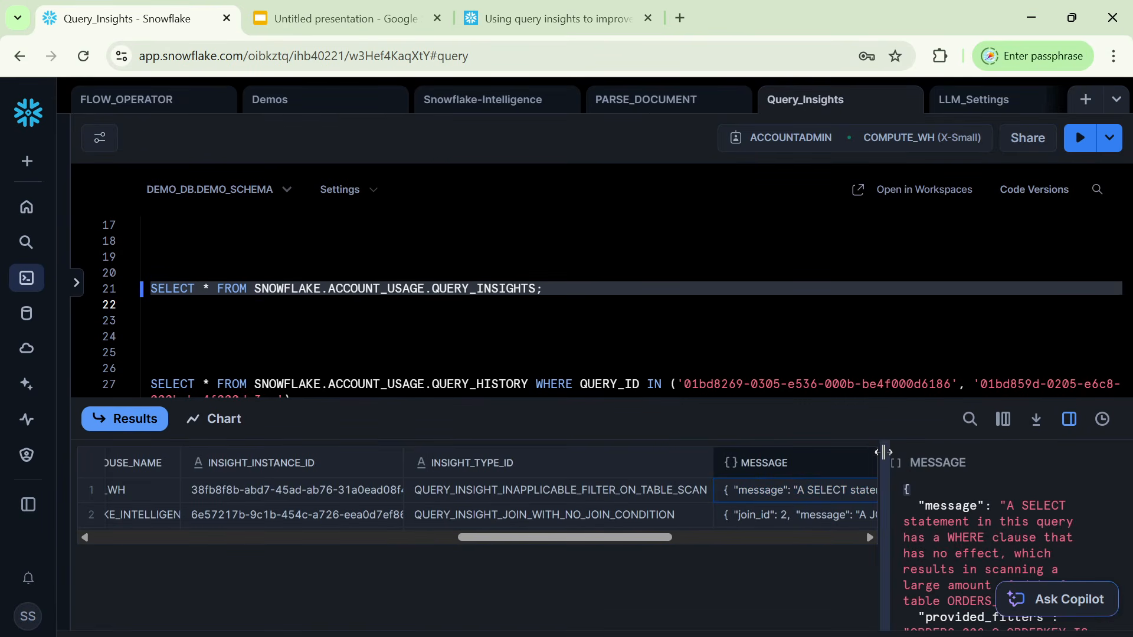
{"action": "left_click_drag", "start_coordinate": [876, 454], "coordinate": [379, 449]}
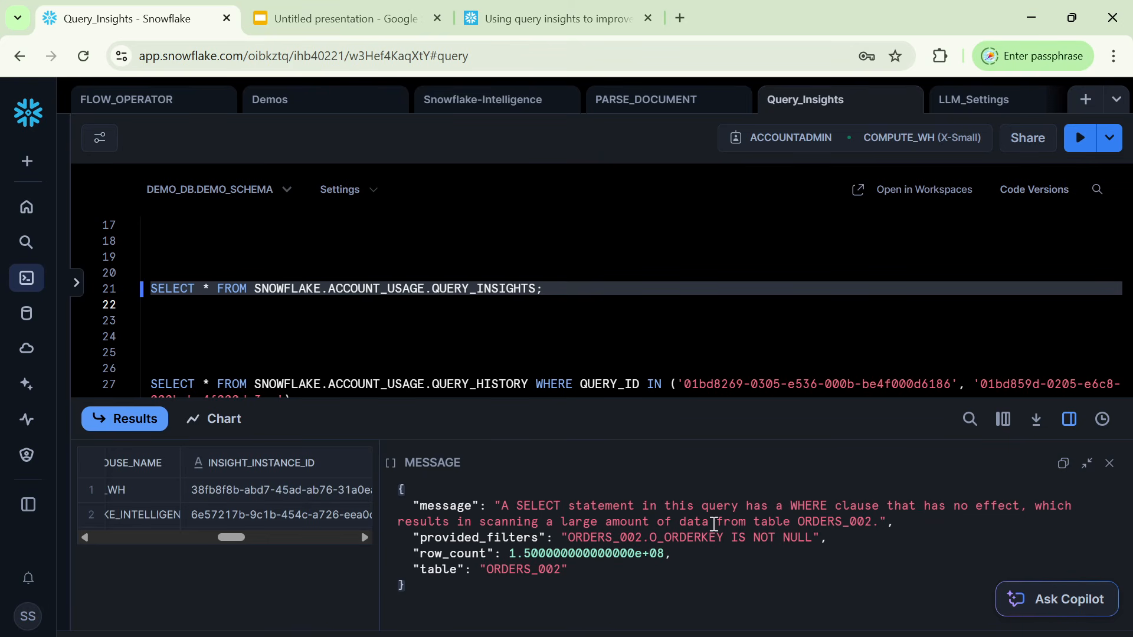
{"action": "double_click", "coordinate": [844, 523]}
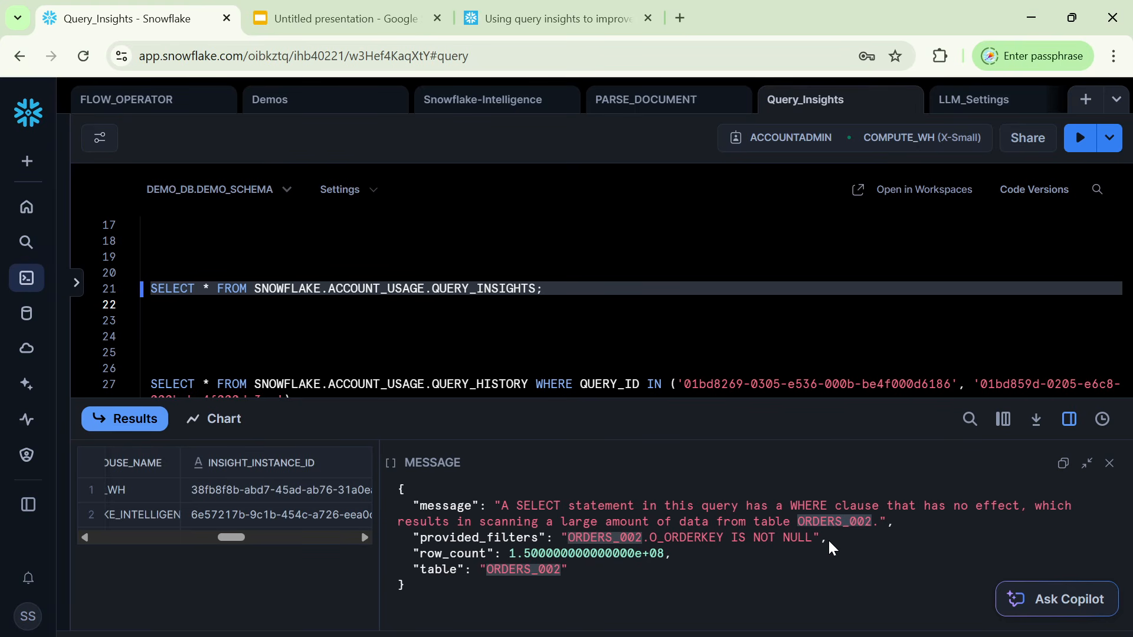
{"action": "left_click", "coordinate": [1109, 463]}
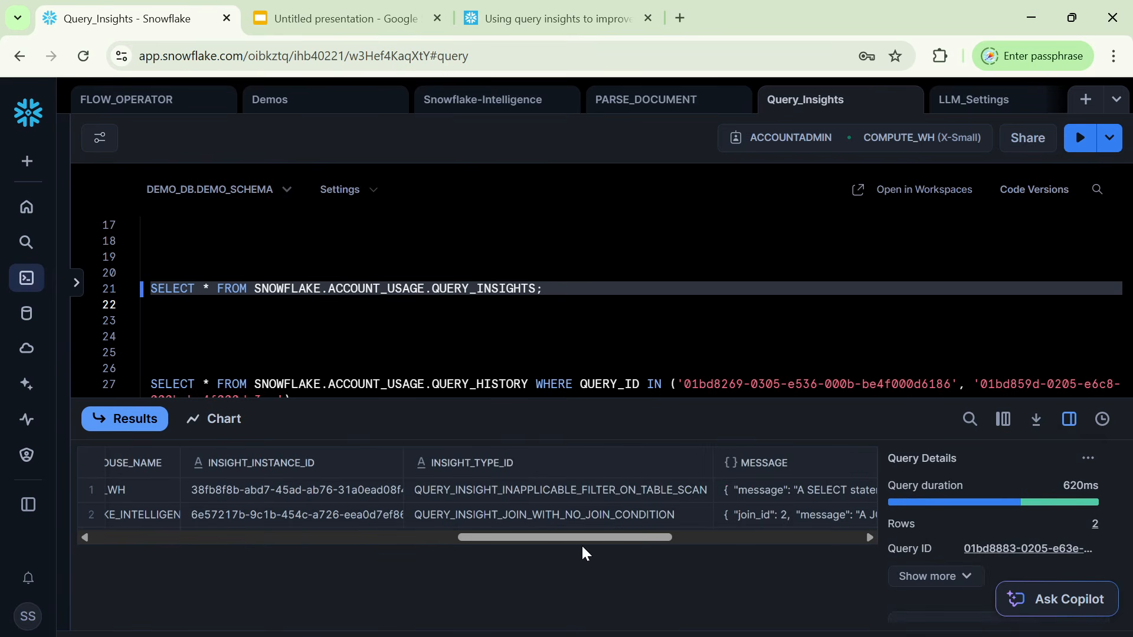
Read the first insight row's full SUGGESTIONS value in a widened detail view.
{"action": "left_click_drag", "start_coordinate": [597, 540], "coordinate": [757, 540]}
{"action": "left_click", "coordinate": [520, 497]}
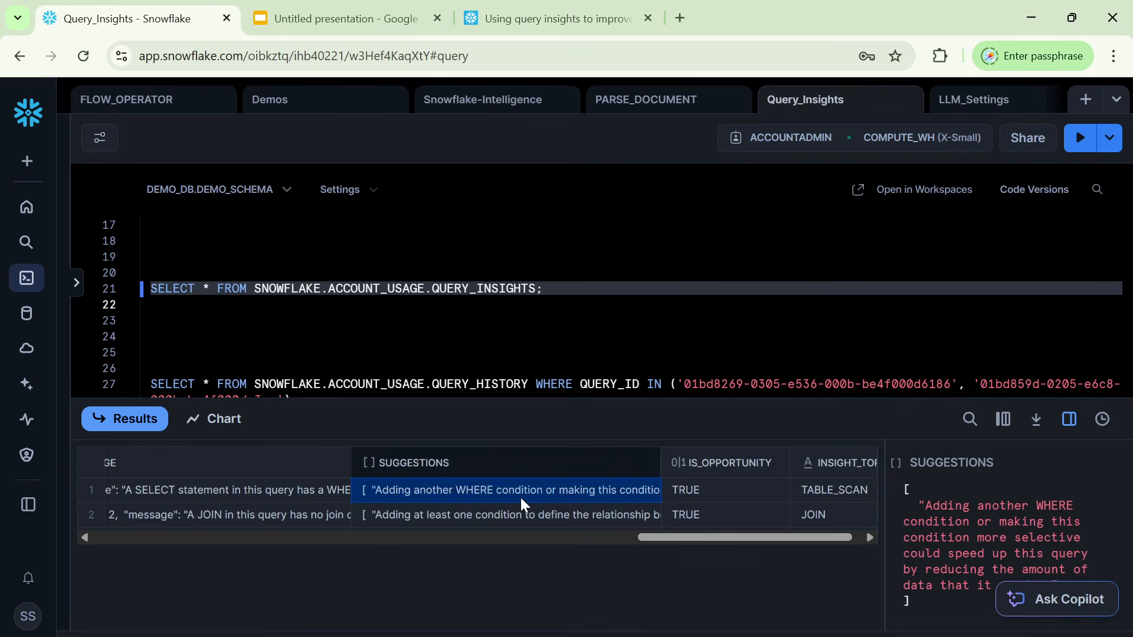
{"action": "left_click_drag", "start_coordinate": [884, 490], "coordinate": [224, 507]}
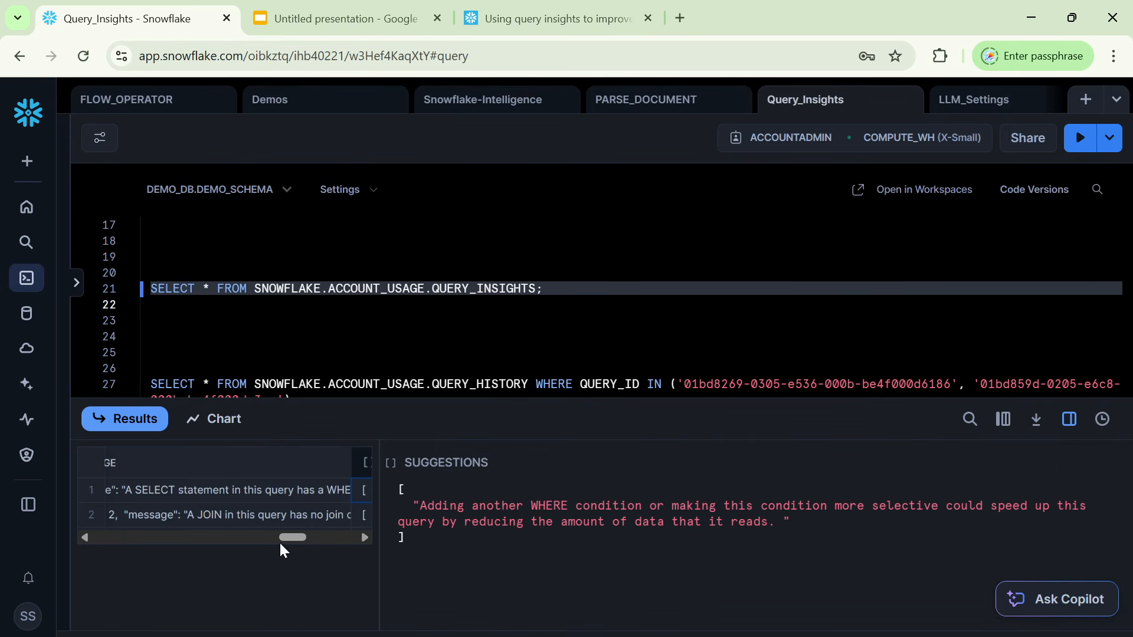
Read the second insight row's full MESSAGE value and its SUGGESTIONS value.
{"action": "left_click", "coordinate": [241, 519]}
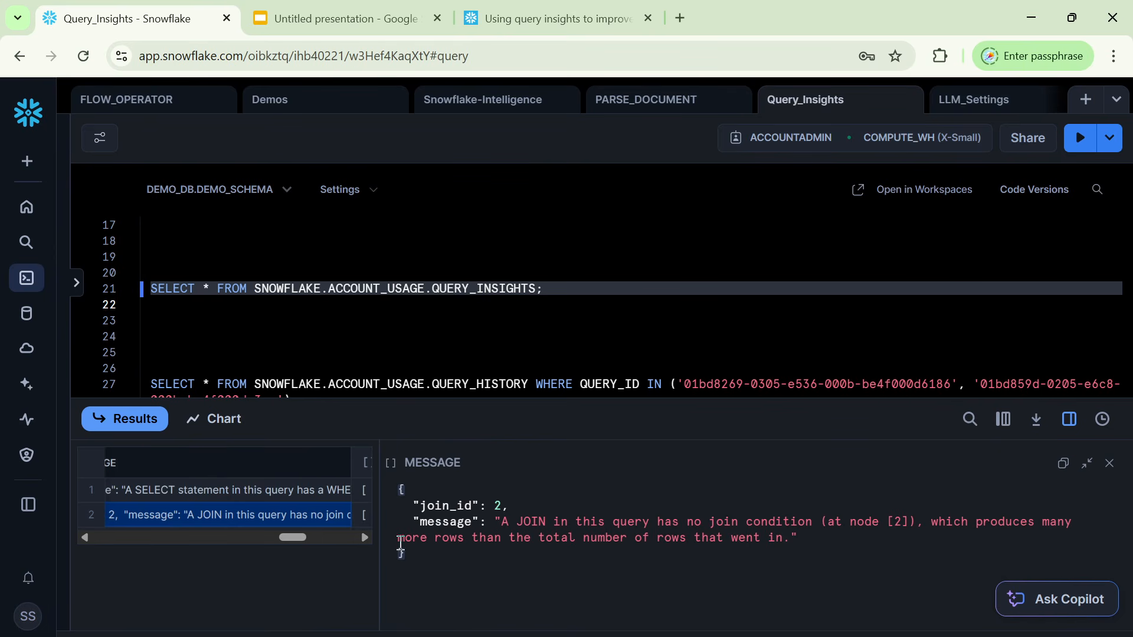
{"action": "left_click_drag", "start_coordinate": [379, 561], "coordinate": [598, 580]}
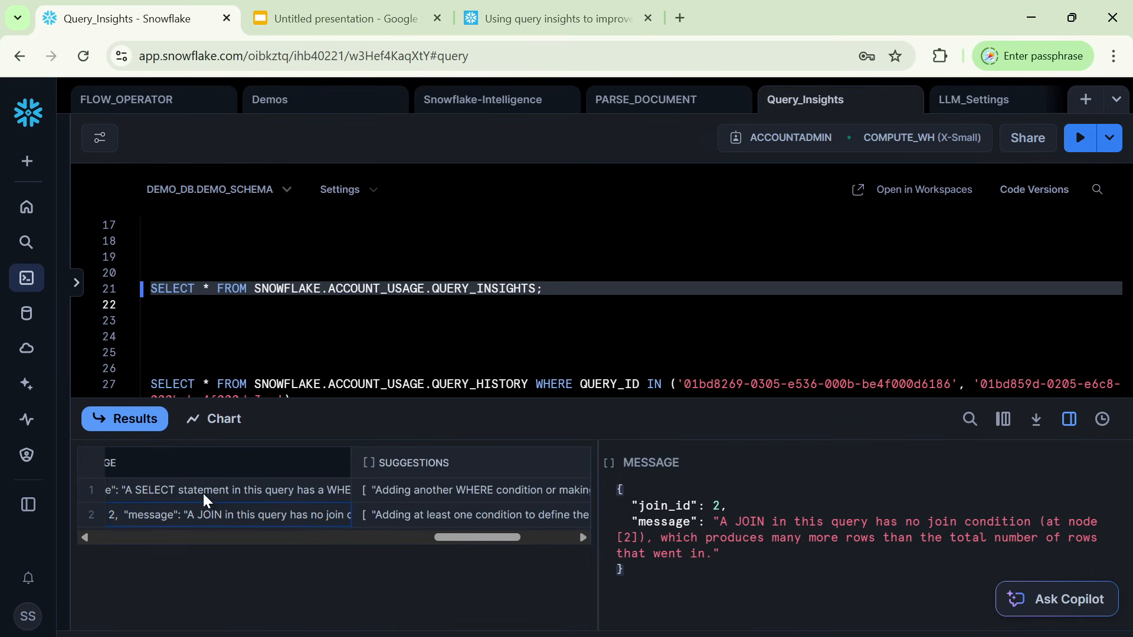
{"action": "left_click", "coordinate": [425, 518]}
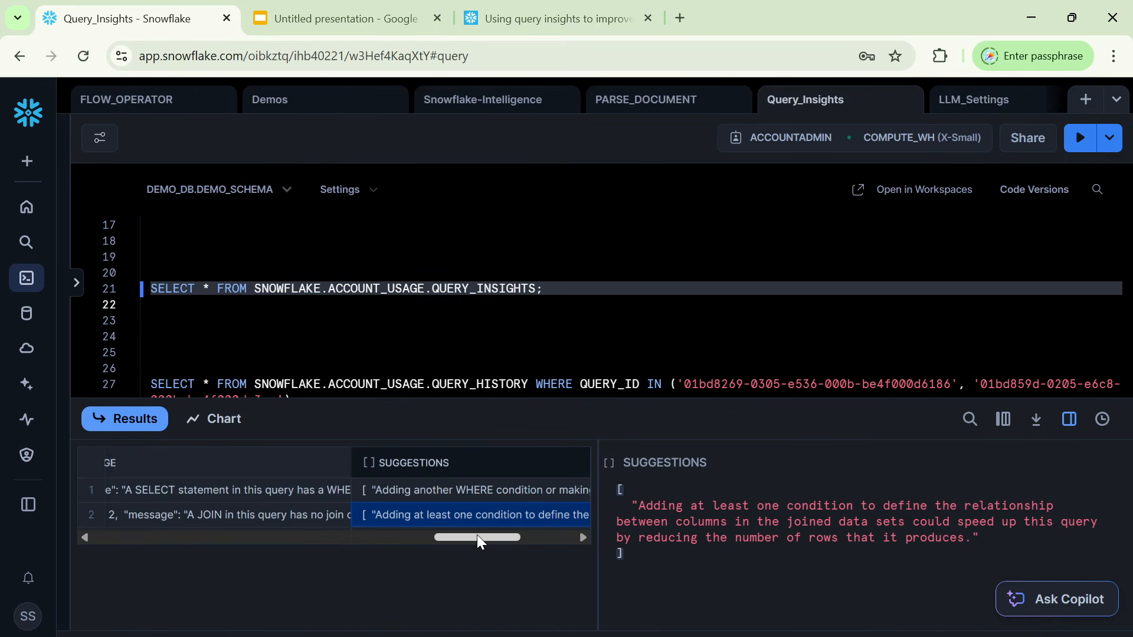
Check the IS_OPPORTUNITY and INSIGHT_TOPIC values of both insight rows, and close the cell detail view.
{"action": "left_click_drag", "start_coordinate": [478, 539], "coordinate": [570, 535]}
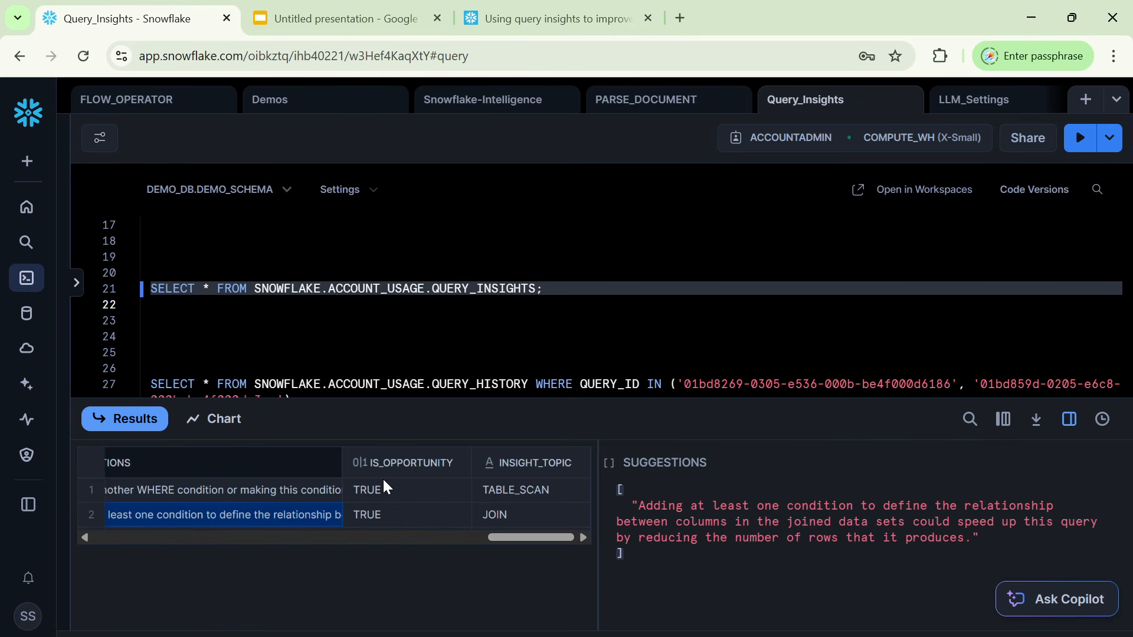
{"action": "left_click", "coordinate": [380, 496]}
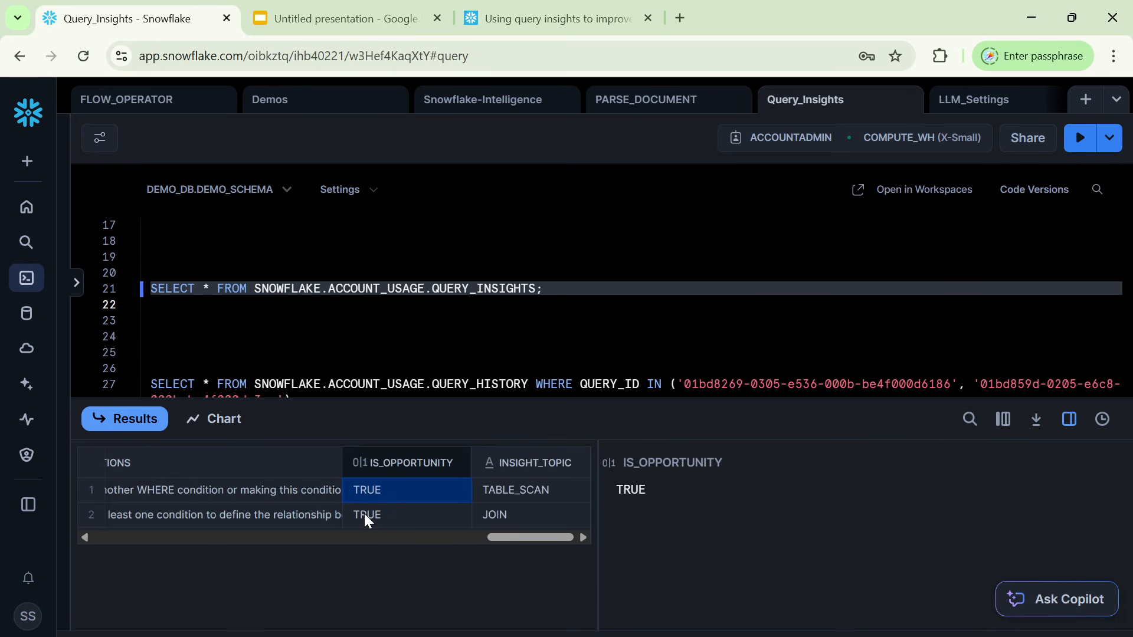
{"action": "left_click", "coordinate": [365, 516]}
{"action": "left_click", "coordinate": [546, 494]}
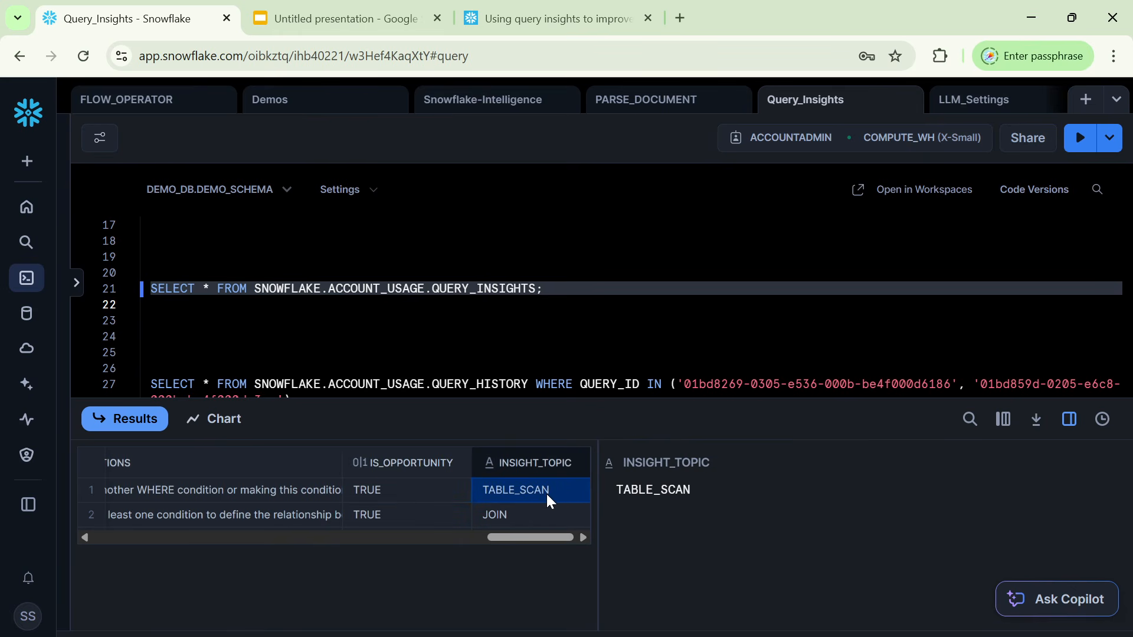
{"action": "left_click", "coordinate": [532, 517]}
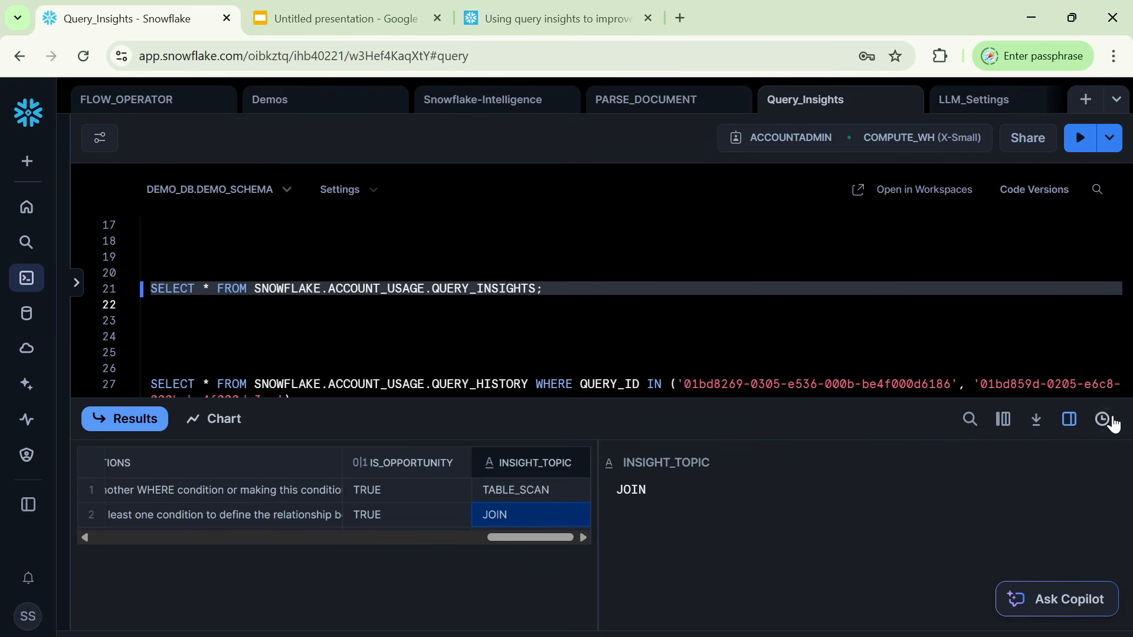
{"action": "left_click", "coordinate": [1069, 419]}
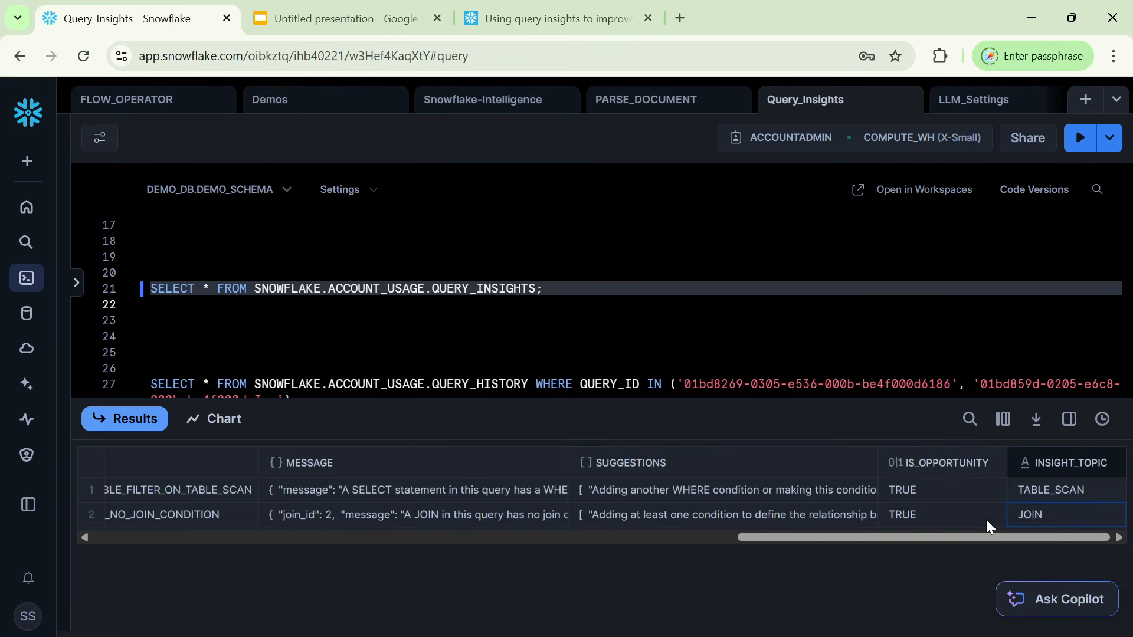
Go back through the first insight row's columns from IS_OPPORTUNITY to START_TIME.
{"action": "left_click", "coordinate": [935, 491]}
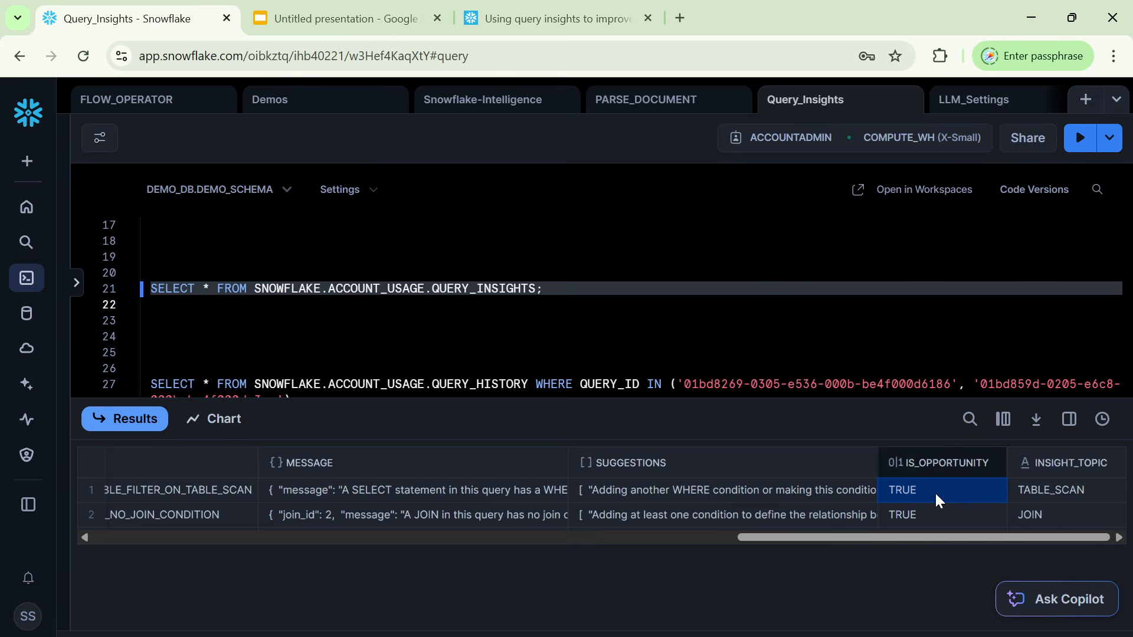
{"action": "key", "text": "Left"}
{"action": "key", "text": "Left"}
{"action": "key", "text": "Left"}
{"action": "key", "text": "Left"}
{"action": "key", "text": "Left"}
{"action": "key", "text": "Left"}
{"action": "key", "text": "Left"}
{"action": "key", "text": "Left"}
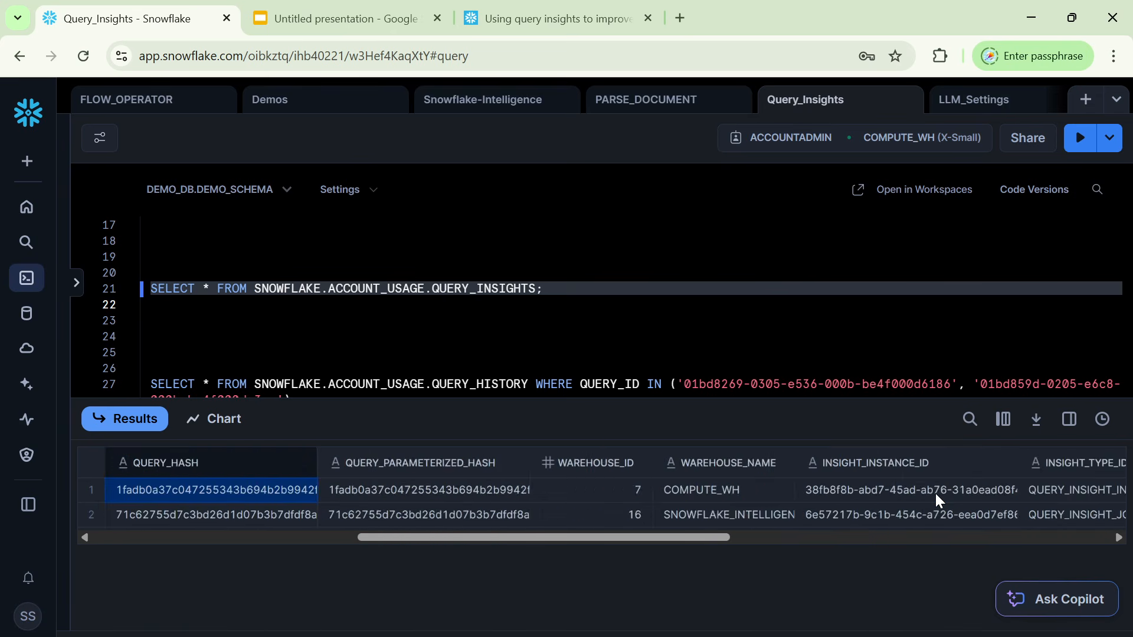
{"action": "key", "text": "Left"}
{"action": "key", "text": "Left"}
{"action": "key", "text": "Left"}
{"action": "key", "text": "Left"}
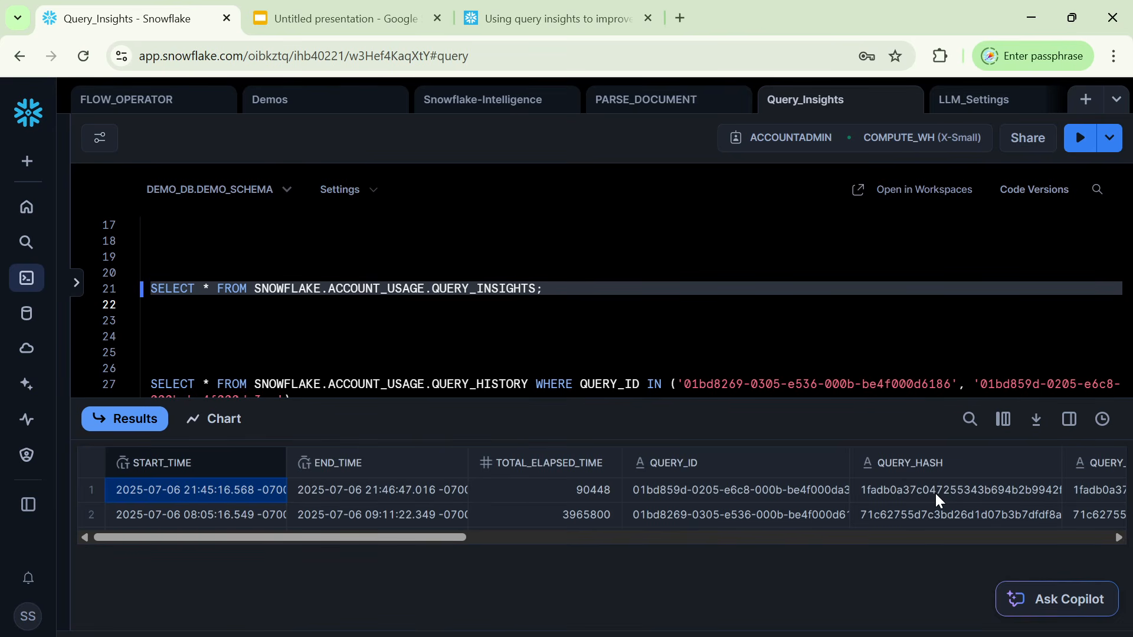
Review the Pattern 1 and Pattern 2 queries in the worksheet, and highlight the QUERY_INSIGHTS view name on line 21.
{"action": "left_click", "coordinate": [499, 324]}
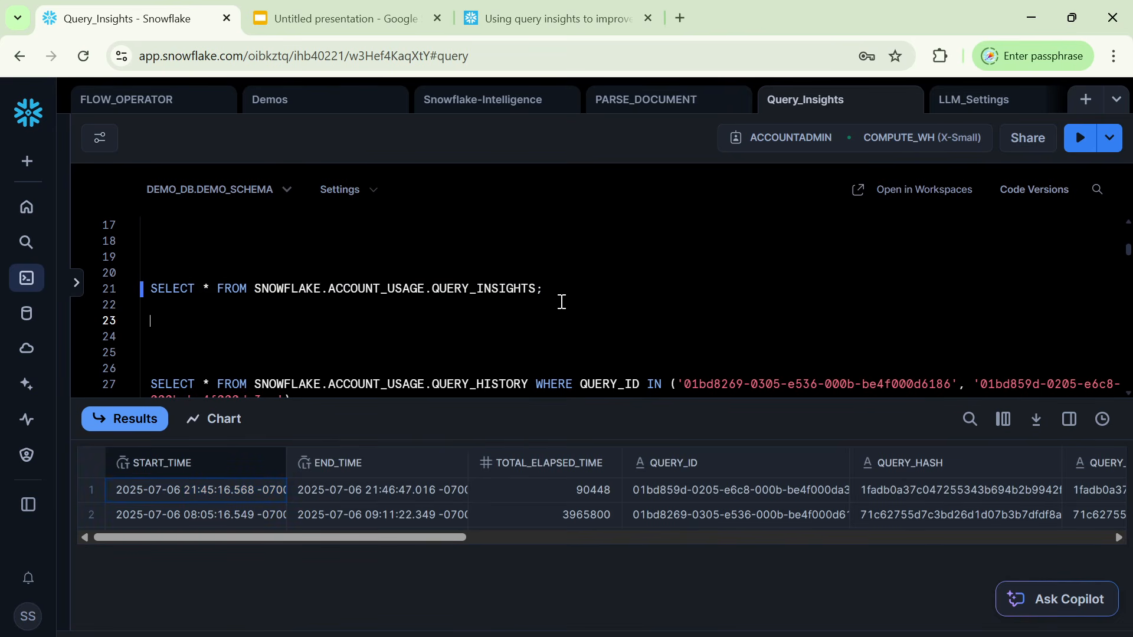
{"action": "triple_click", "coordinate": [499, 293]}
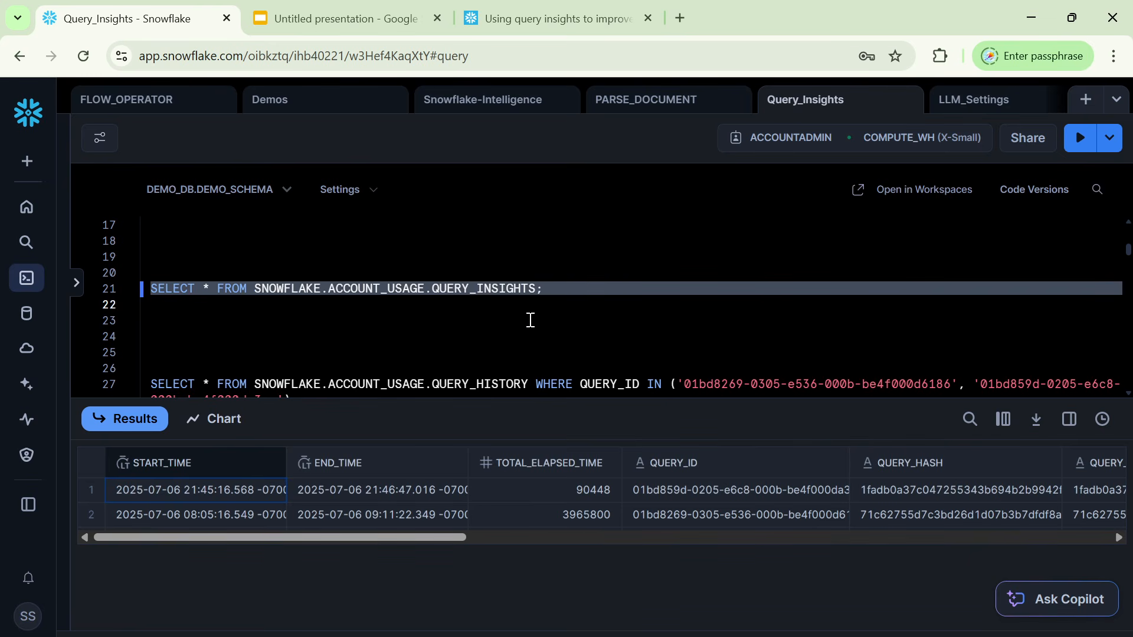
{"action": "scroll", "coordinate": [444, 279], "scroll_direction": "up", "scroll_amount": 5}
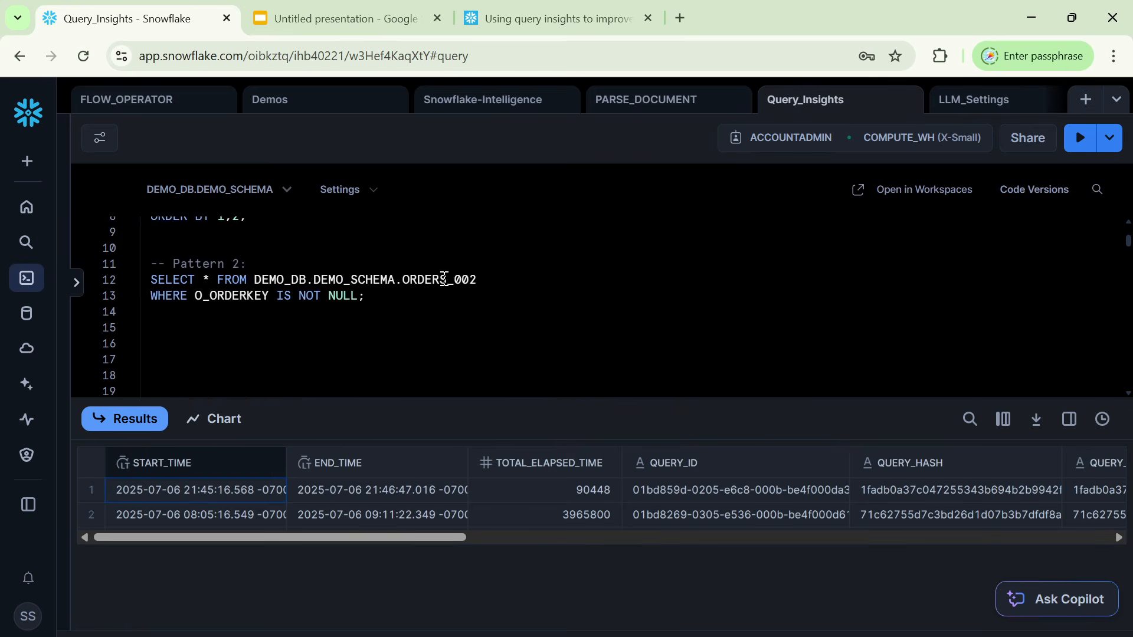
{"action": "scroll", "coordinate": [445, 279], "scroll_direction": "down", "scroll_amount": 1}
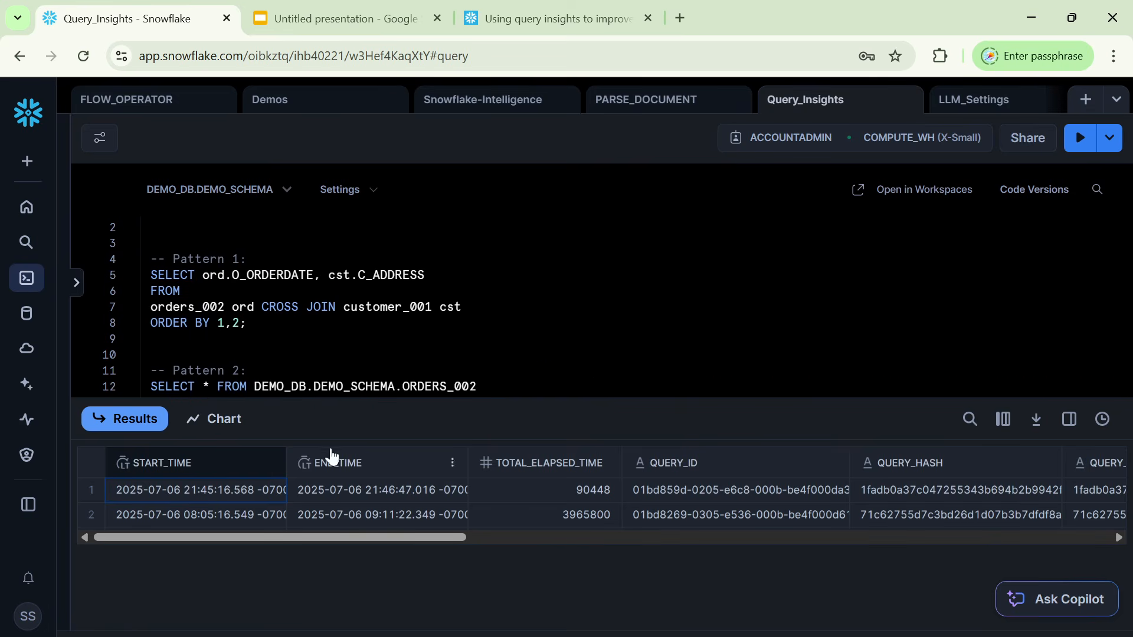
{"action": "scroll", "coordinate": [420, 320], "scroll_direction": "down", "scroll_amount": 3}
{"action": "scroll", "coordinate": [421, 321], "scroll_direction": "down", "scroll_amount": 2}
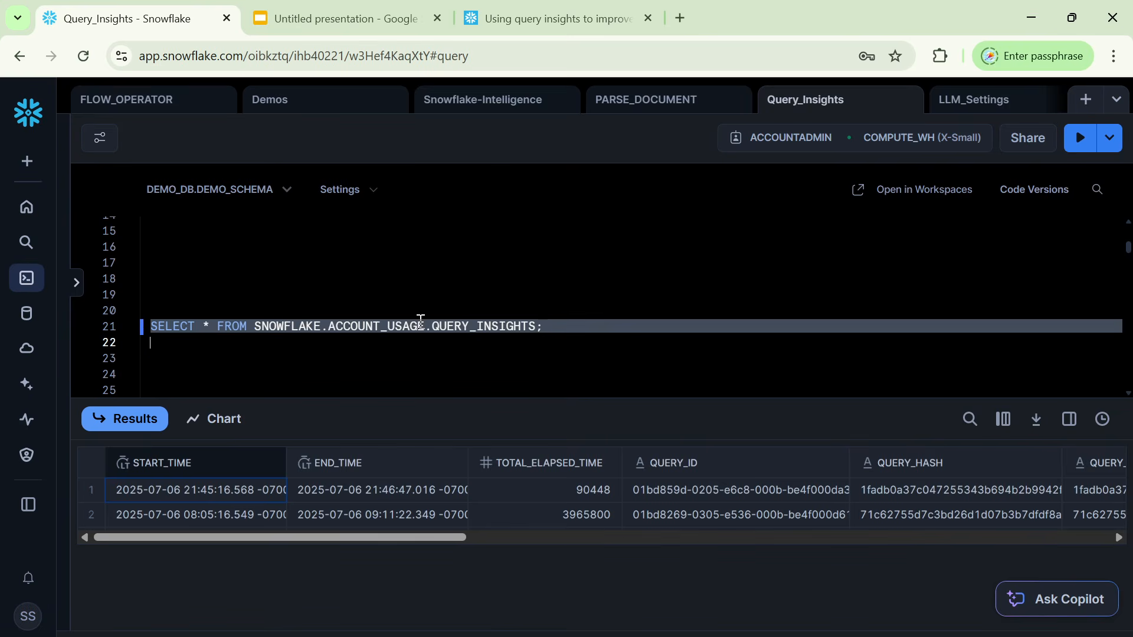
{"action": "left_click", "coordinate": [545, 353]}
{"action": "double_click", "coordinate": [499, 328]}
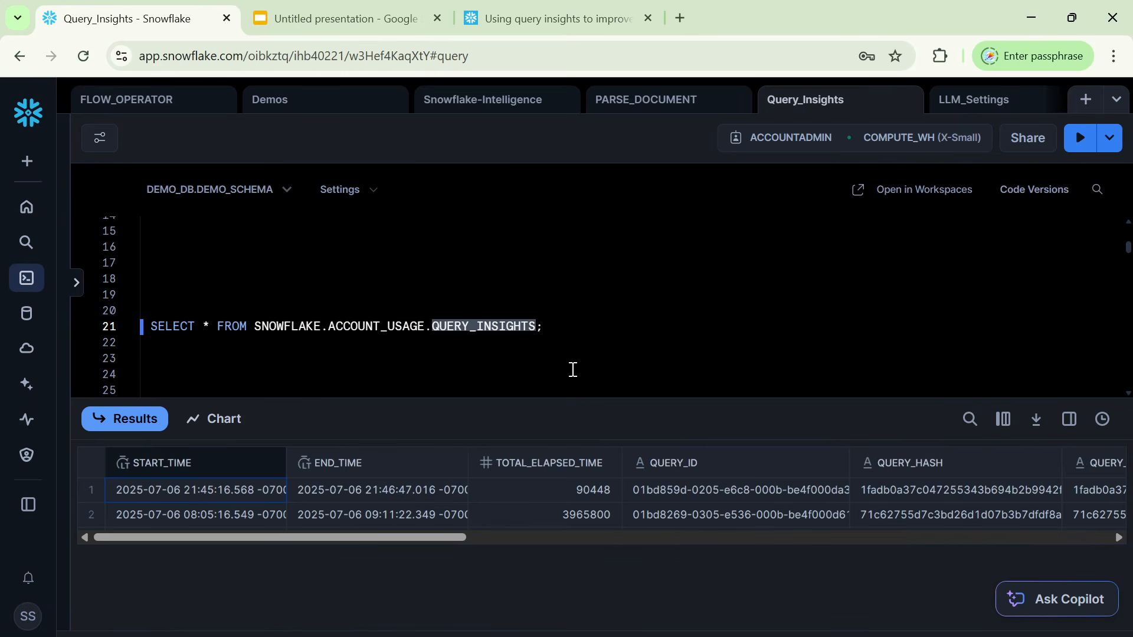
Review the final columns of the insight results, from MESSAGE to INSIGHT_TOPIC, alongside the QUERY_INSIGHTS statement.
{"action": "left_click_drag", "start_coordinate": [401, 537], "coordinate": [1111, 529]}
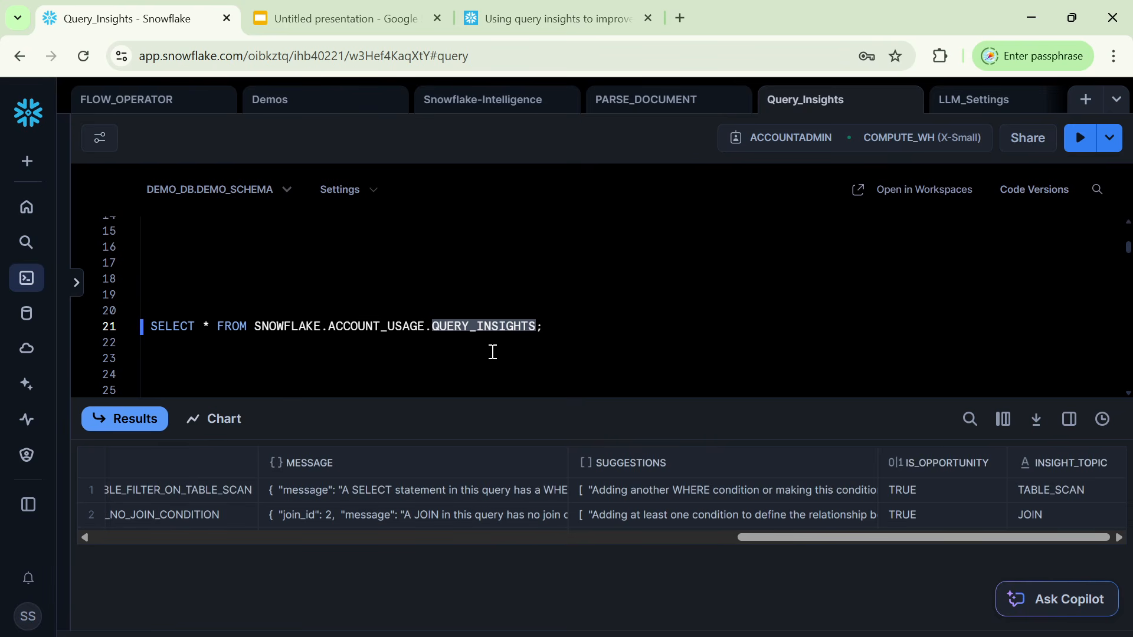
{"action": "left_click", "coordinate": [459, 330]}
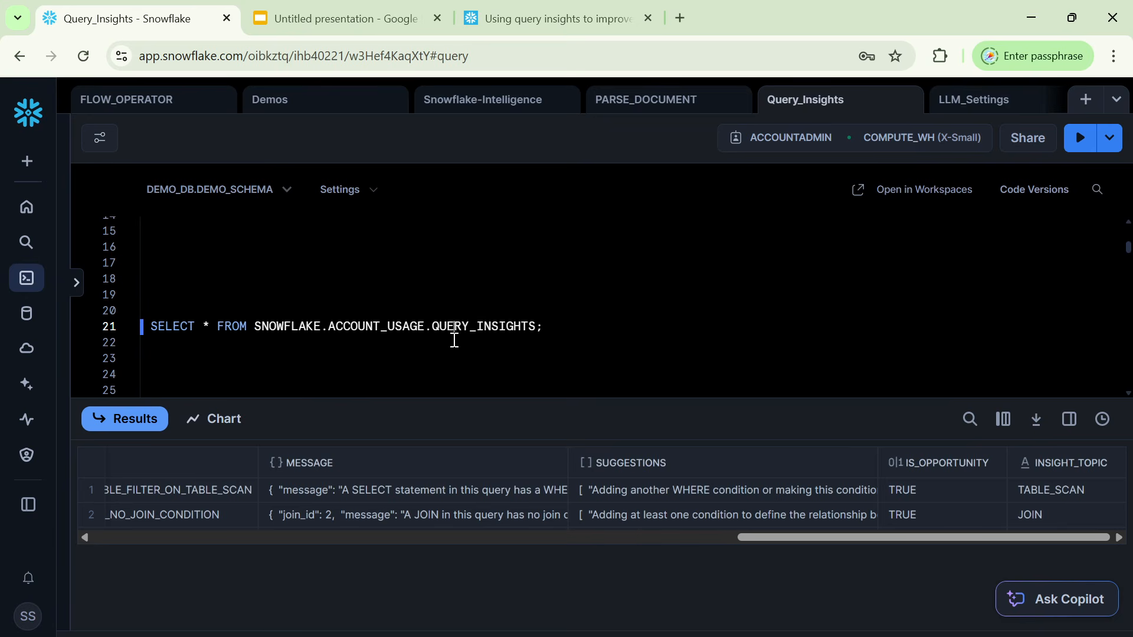
{"action": "key", "text": "ctrl+2"}
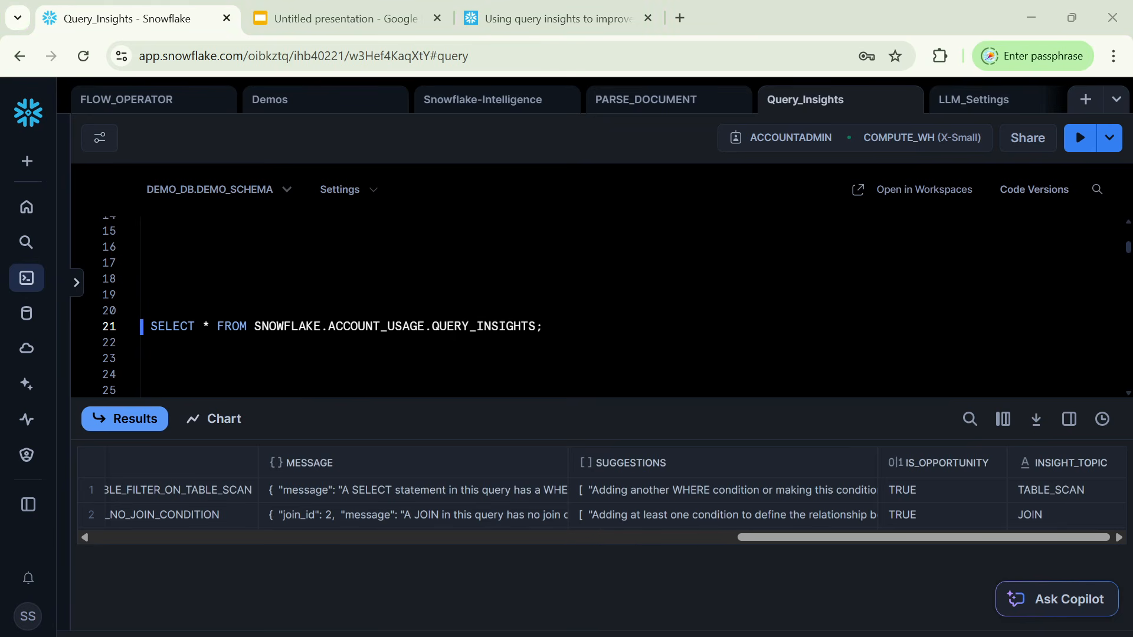